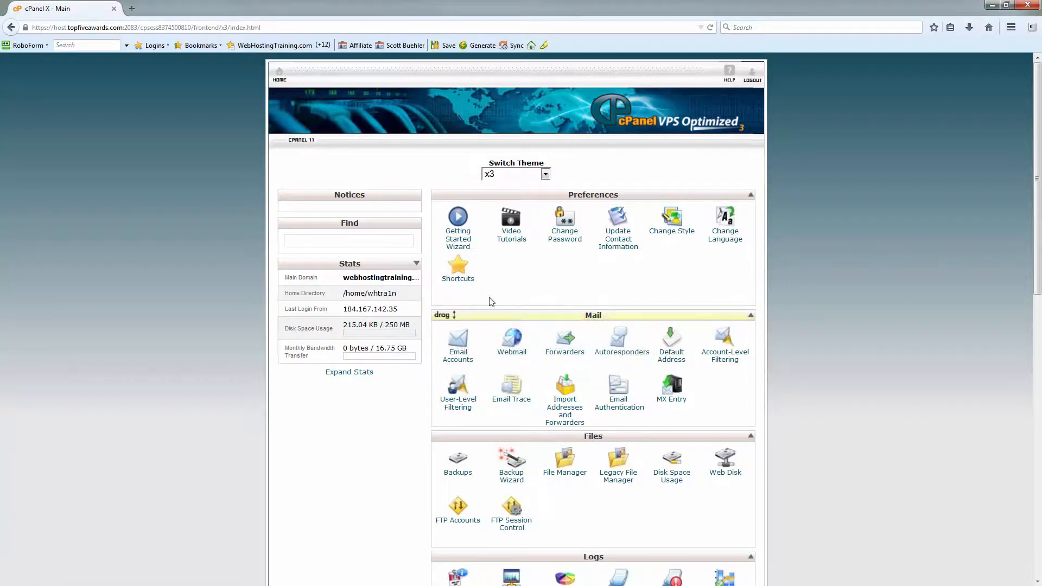
Open wordpress.org in a new browser tab and go to its WordPress 4.1 download page
click(132, 10)
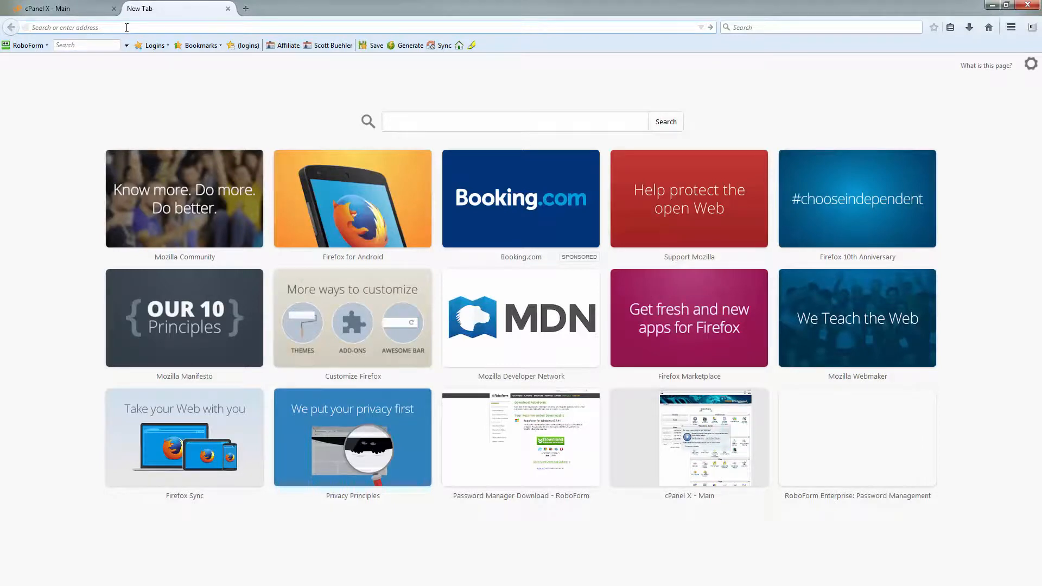
text(wordpress.org)
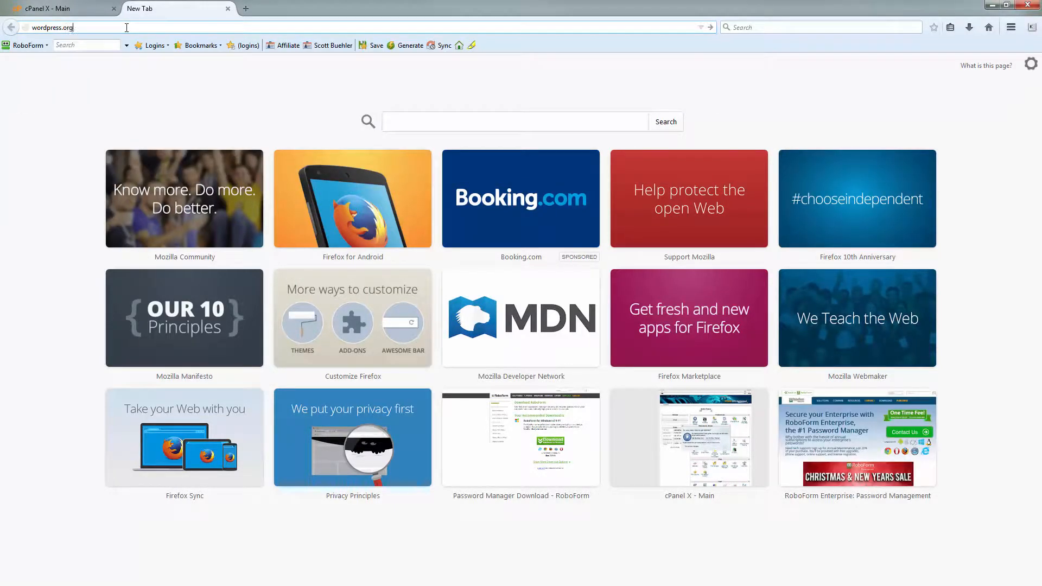
key(Return)
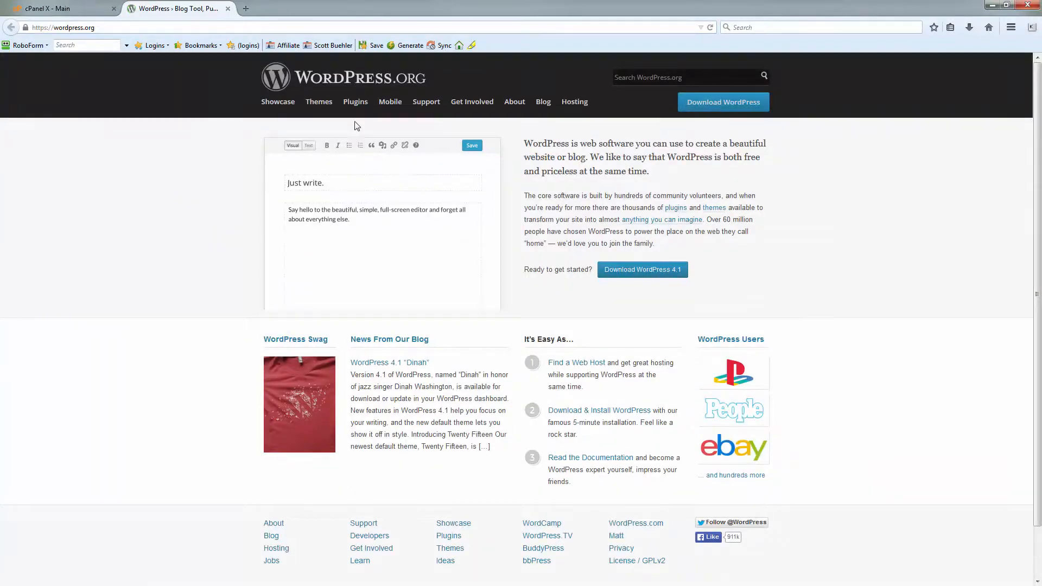
click(643, 271)
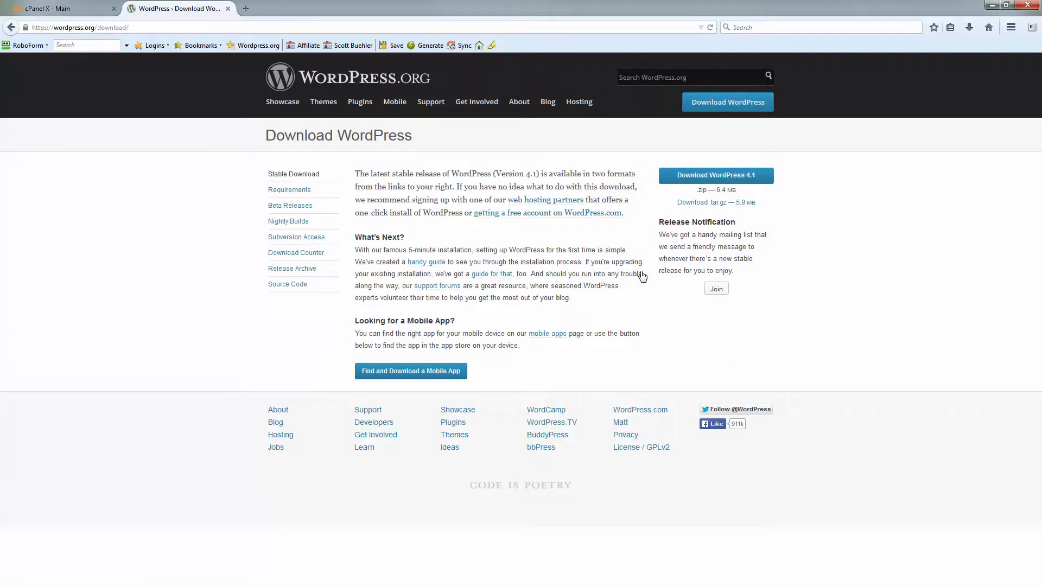
Download the WordPress 4.1 zip archive and save it to the Desktop as wordpress-4.1.zip
click(716, 181)
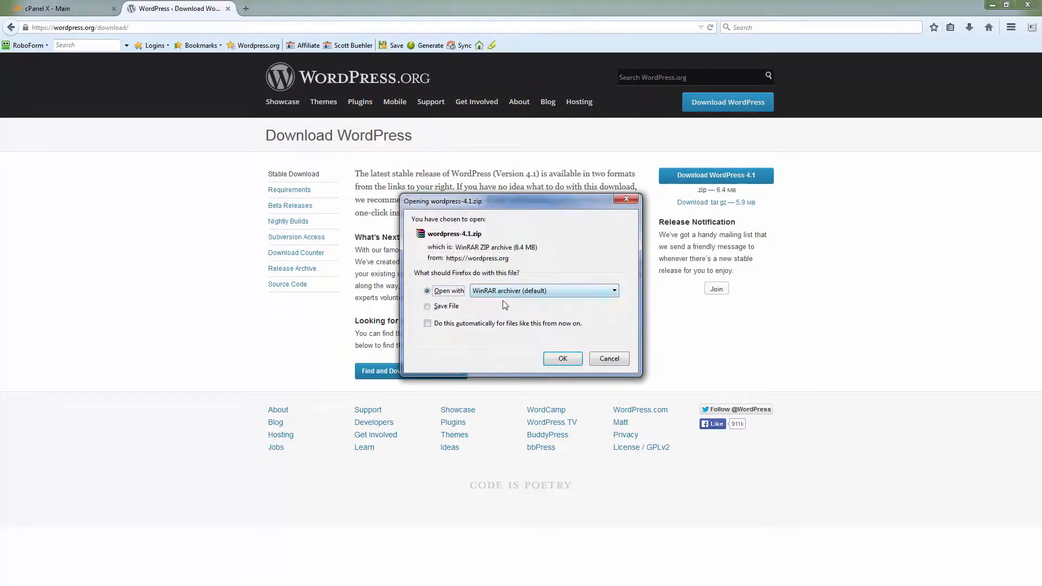
click(450, 309)
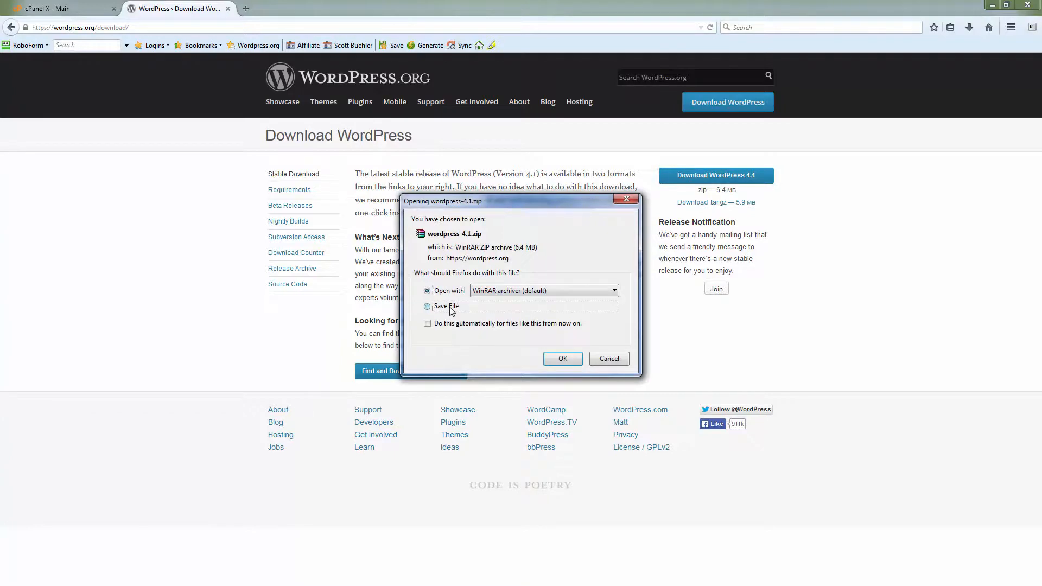
click(563, 359)
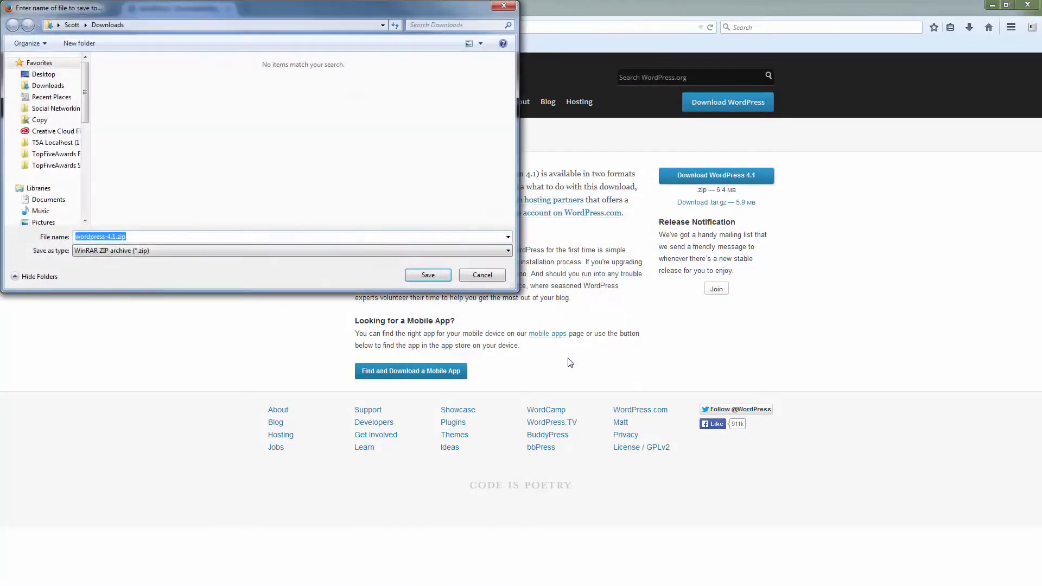
click(43, 76)
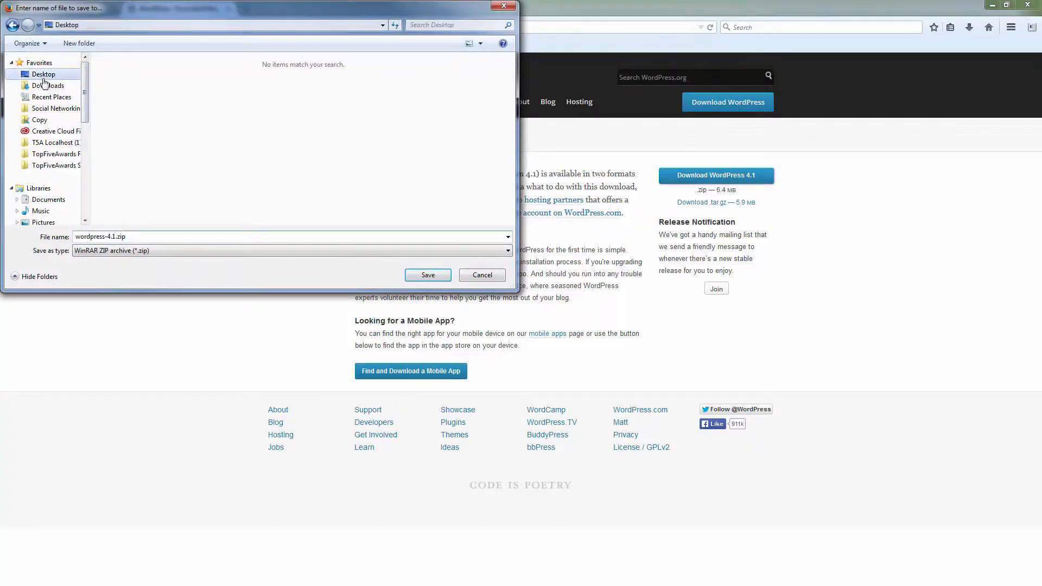
click(428, 275)
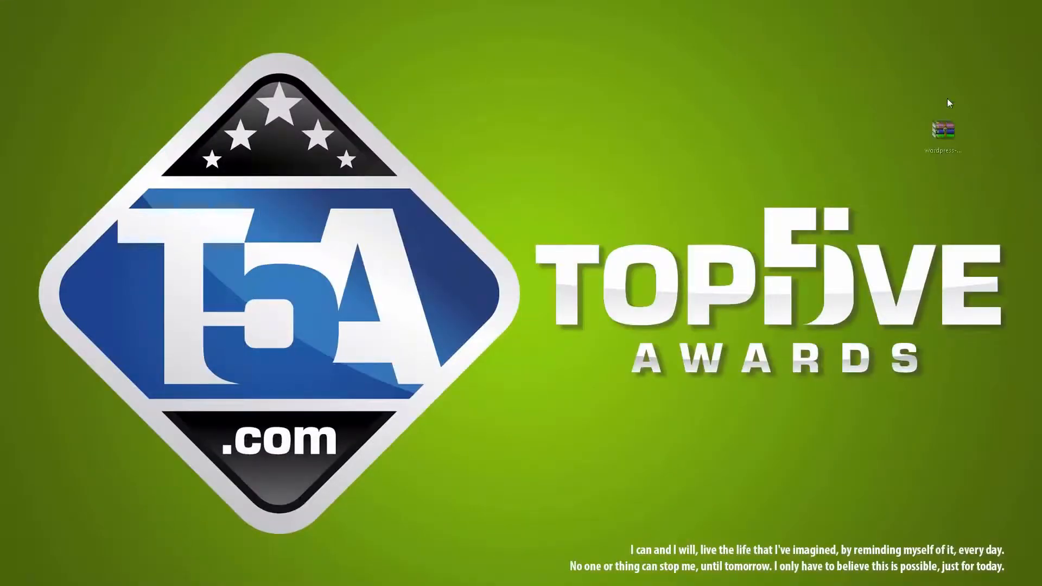
On the Windows desktop, extract the WordPress archive into its own folder, Desktop\wordpress-4.1
drag(949, 102, 996, 37)
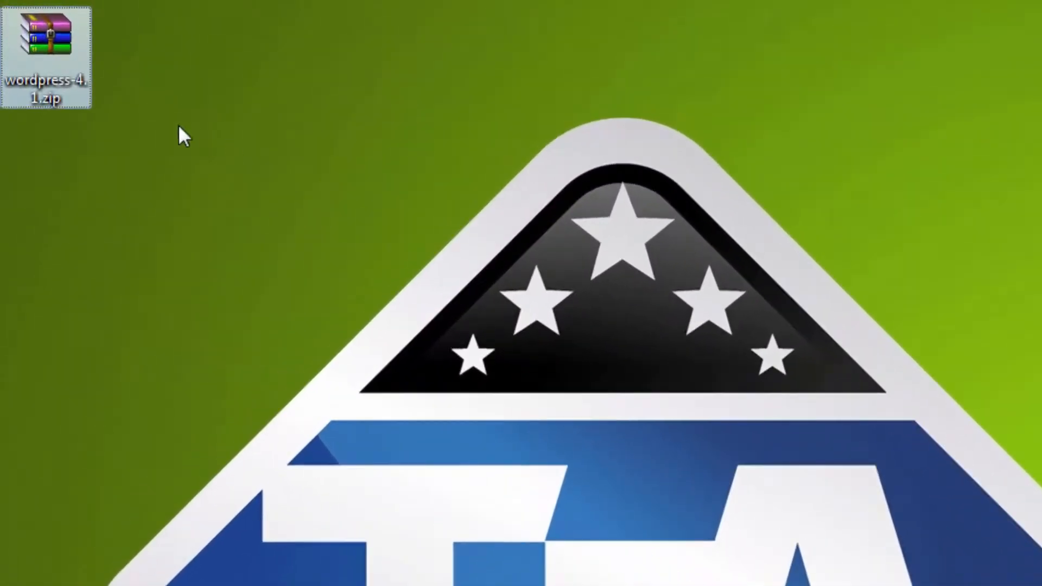
drag(55, 51, 61, 169)
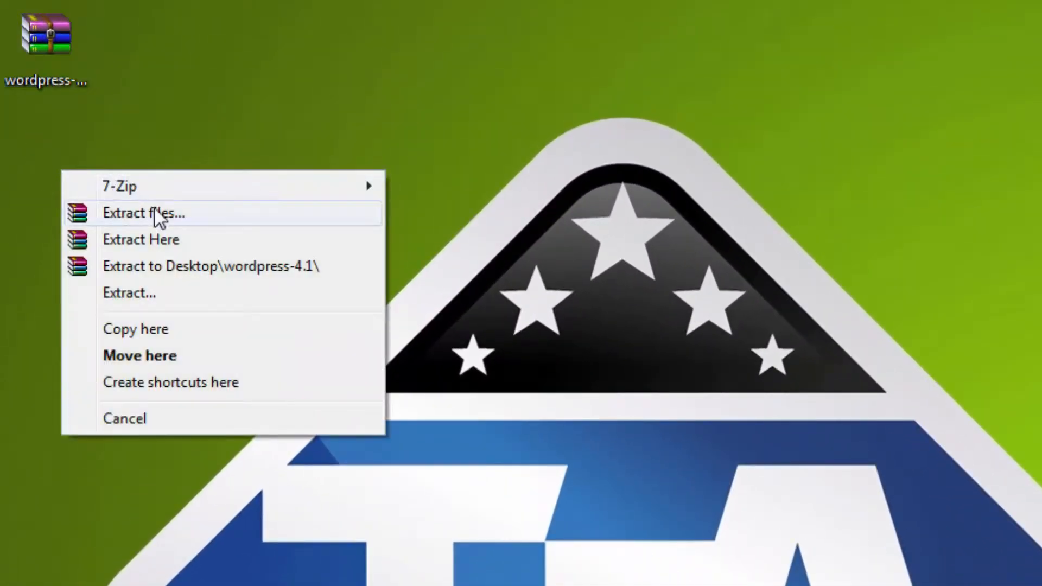
click(165, 261)
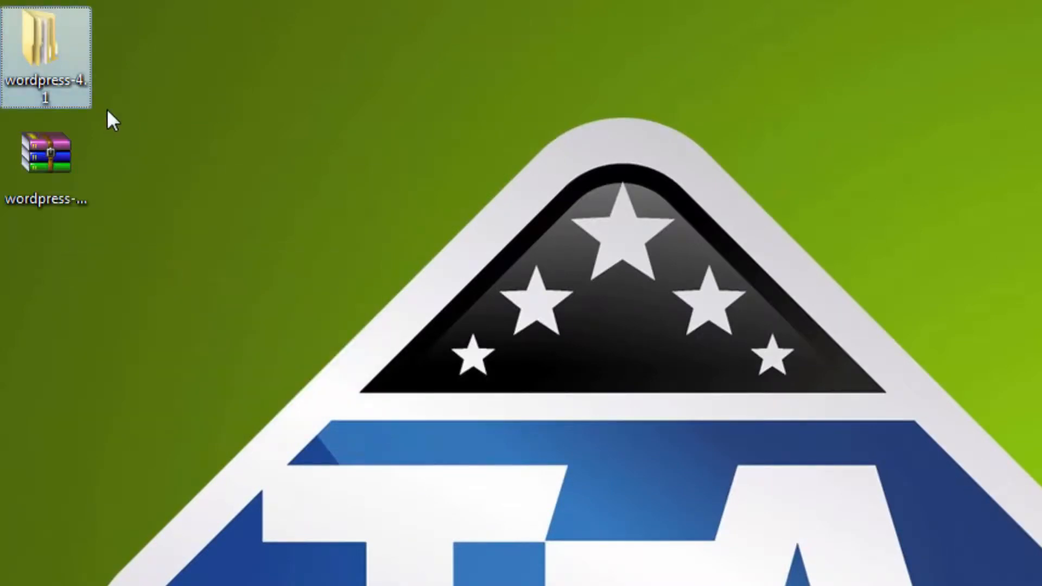
In the wordpress folder inside the extracted wordpress-4.1 folder, rename wp-config-sample.php to wp-config.php
double_click(47, 58)
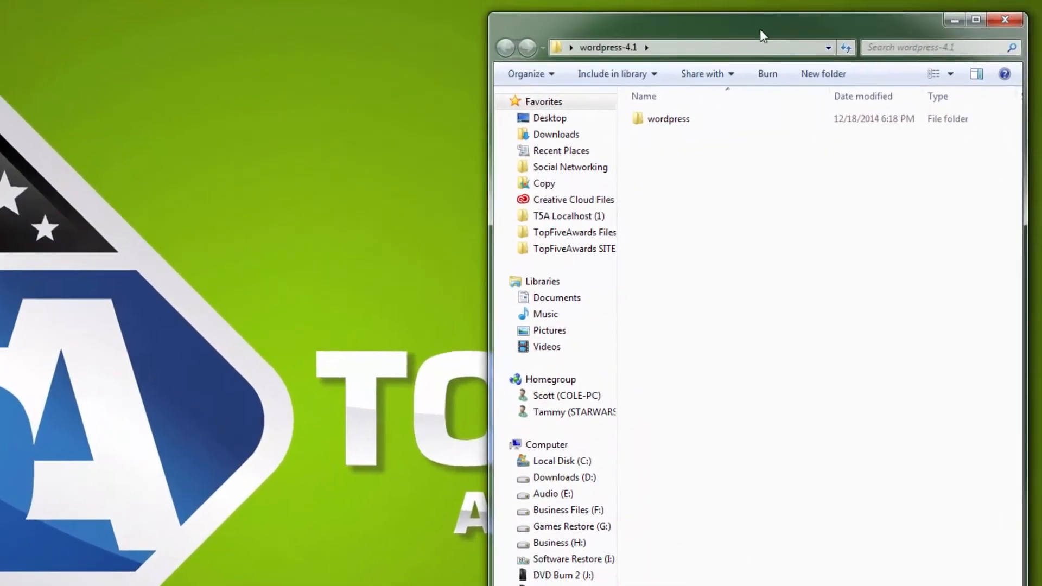
double_click(669, 119)
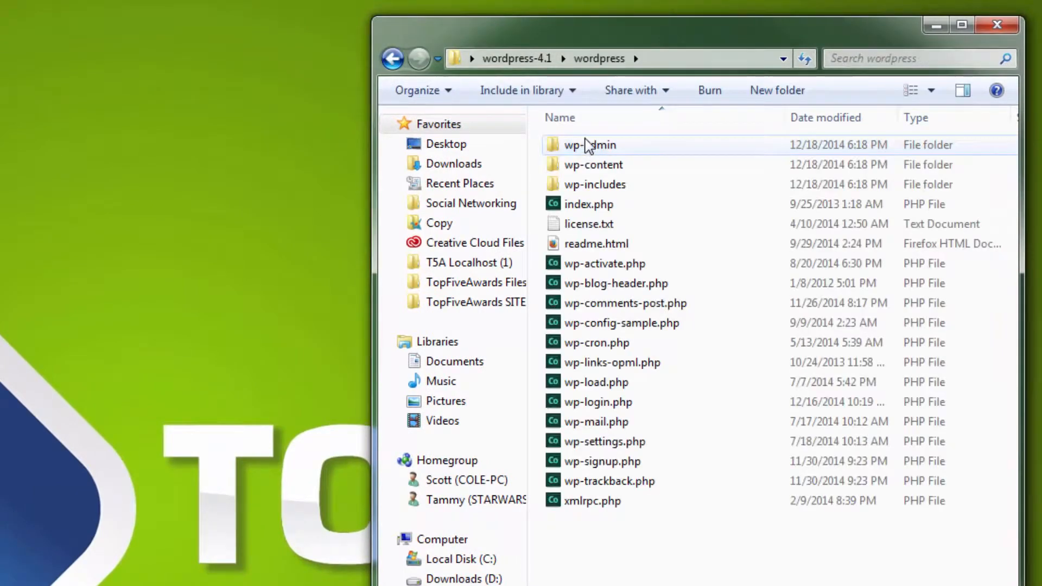
click(602, 324)
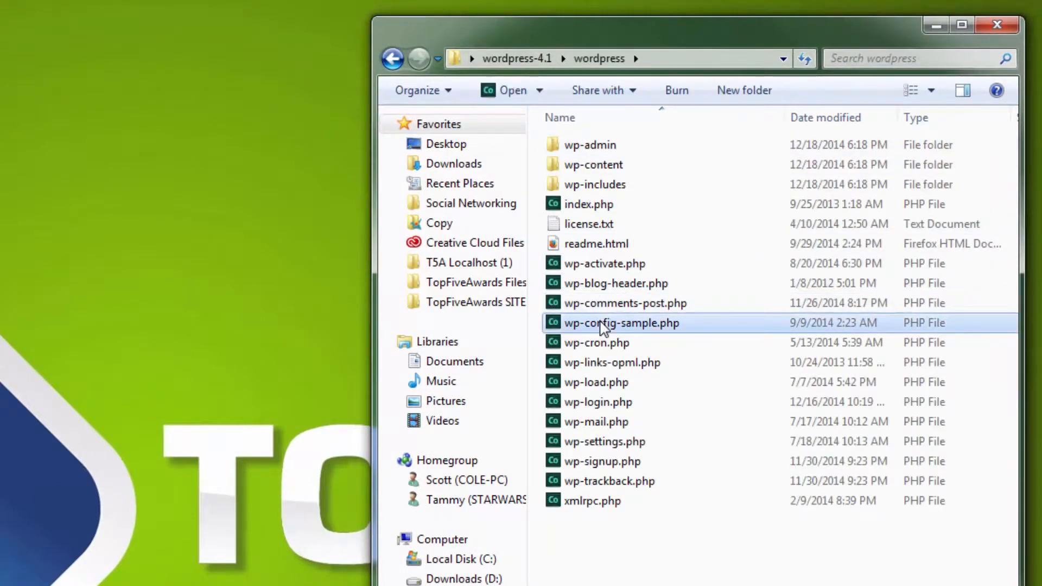
click(604, 324)
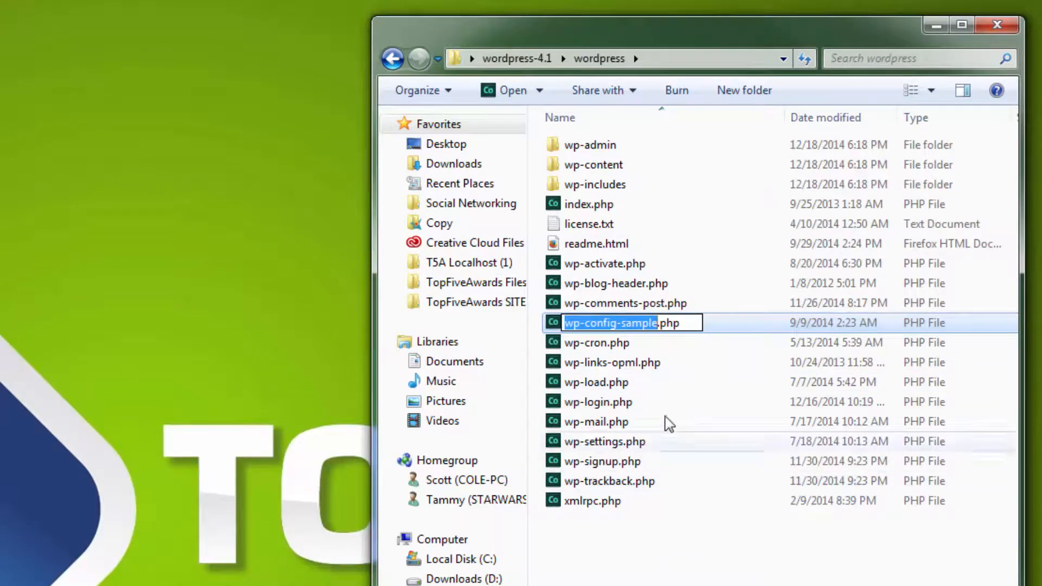
click(659, 325)
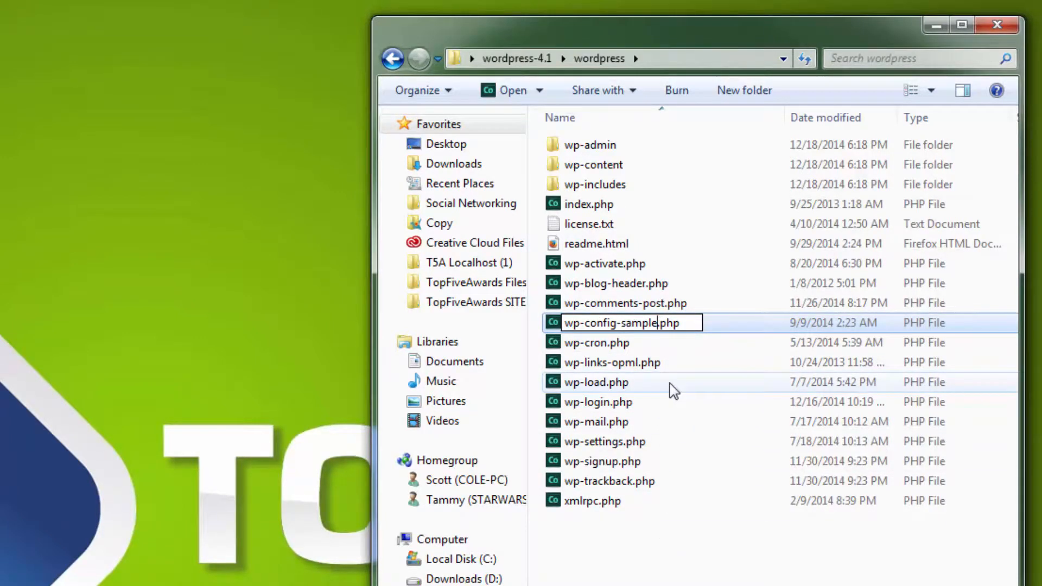
key(BackSpace)
key(BackSpace)
key(BackSpace)
key(BackSpace)
key(BackSpace)
key(BackSpace)
key(BackSpace)
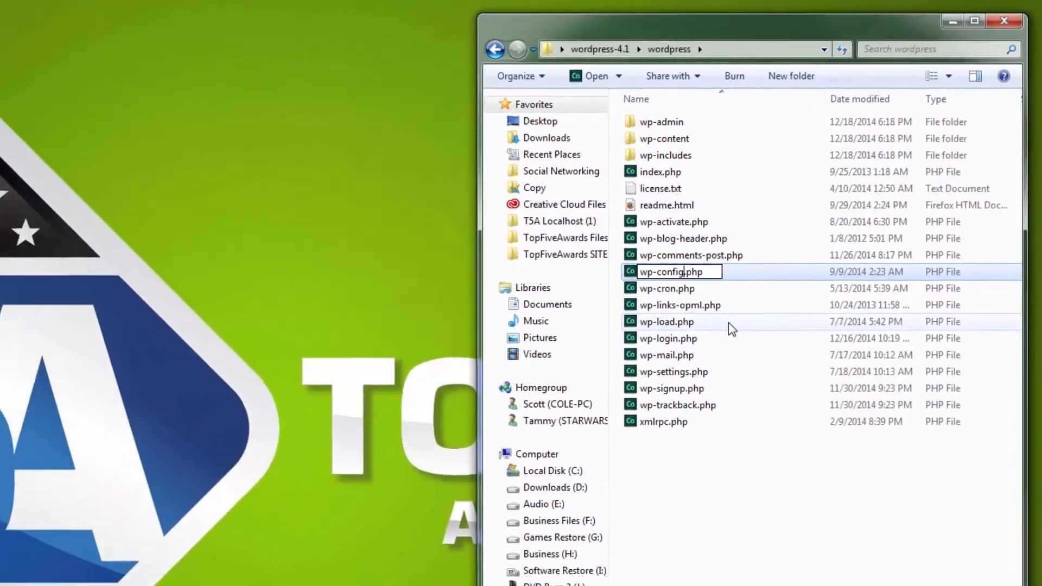
key(Return)
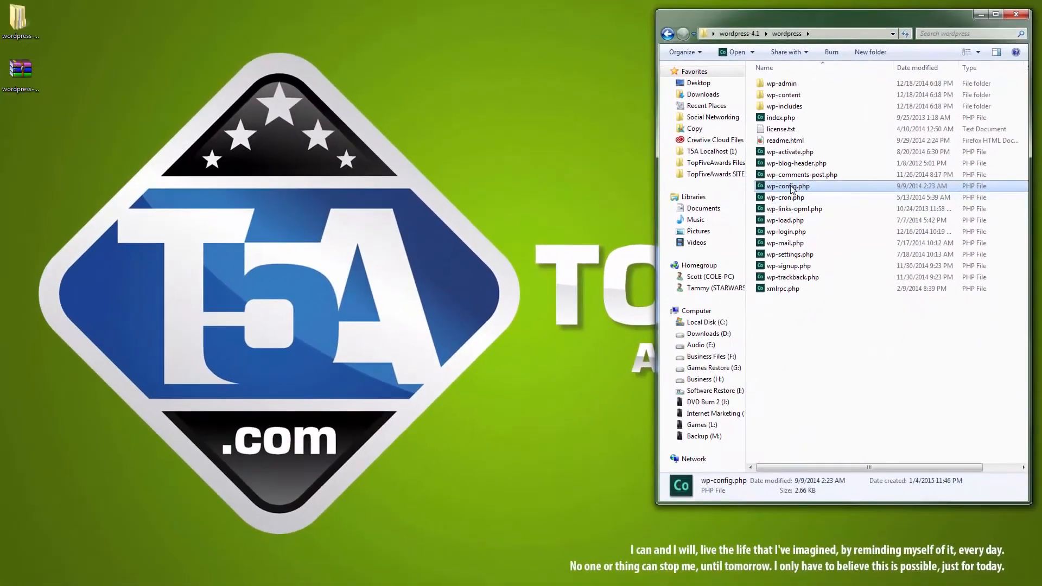
Copy wp-config.php from the wordpress folder to the desktop and close the folder window
drag(752, 194, 90, 135)
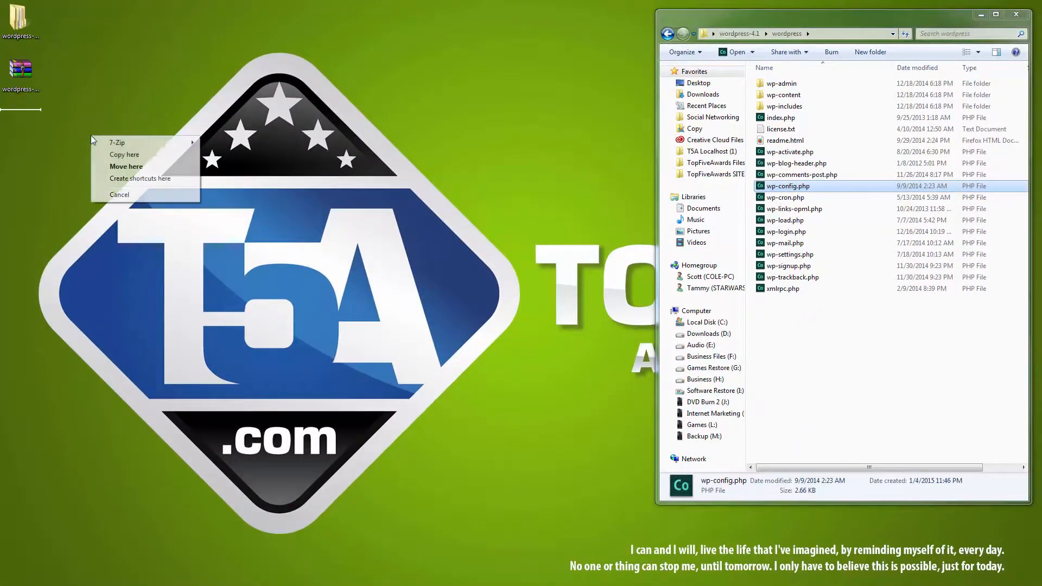
click(117, 153)
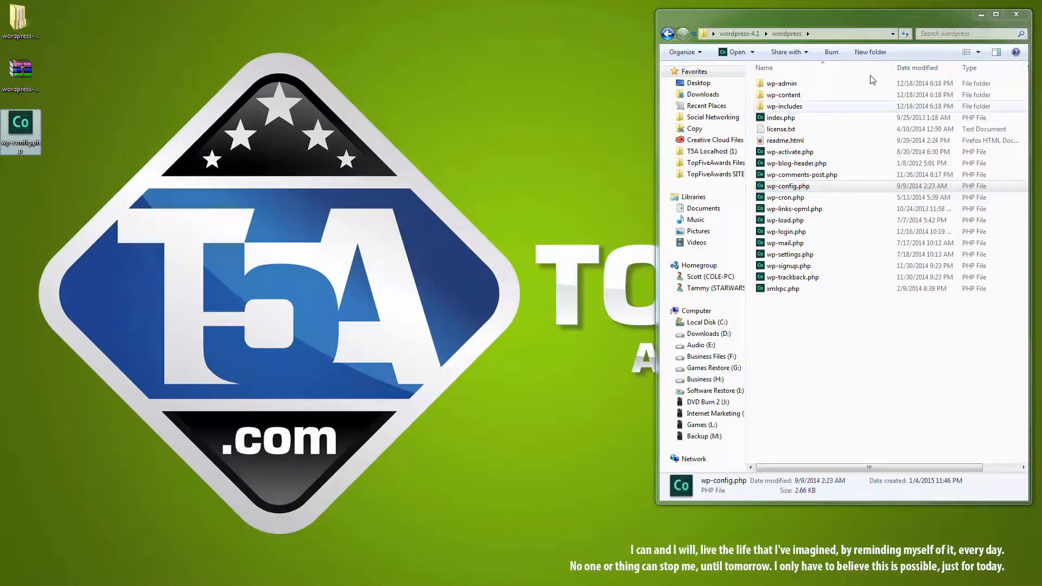
click(1016, 15)
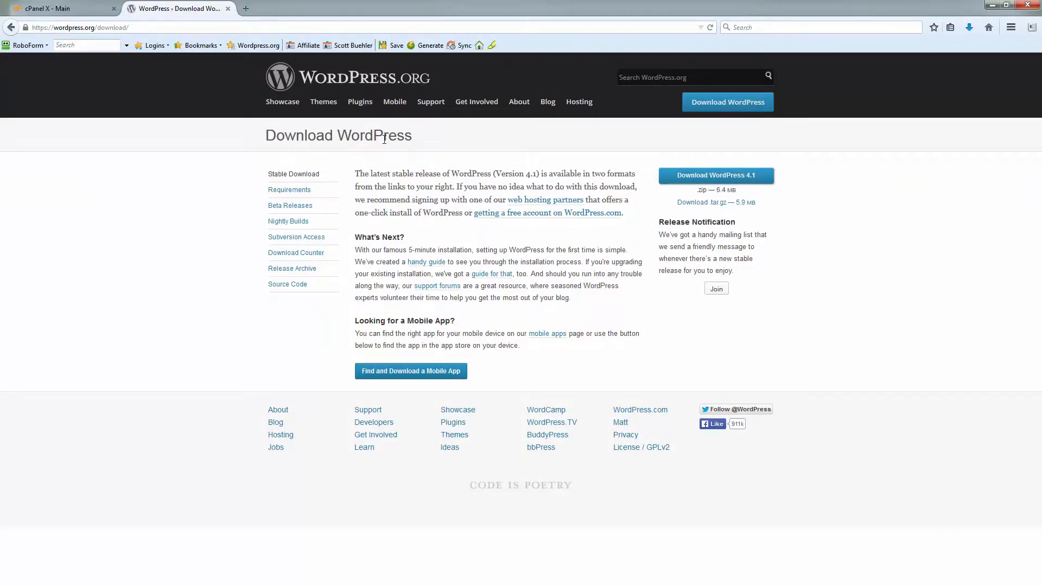
Back in Firefox, leave the WordPress page, open cPanel's File Manager at Web Root (public_html/www), and shrink the browser window
click(228, 9)
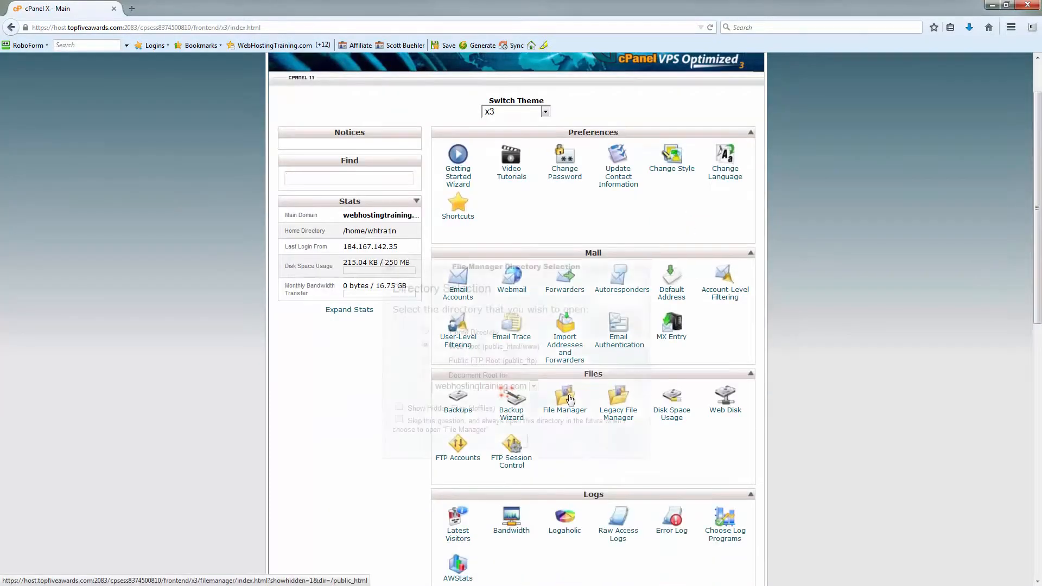
click(569, 400)
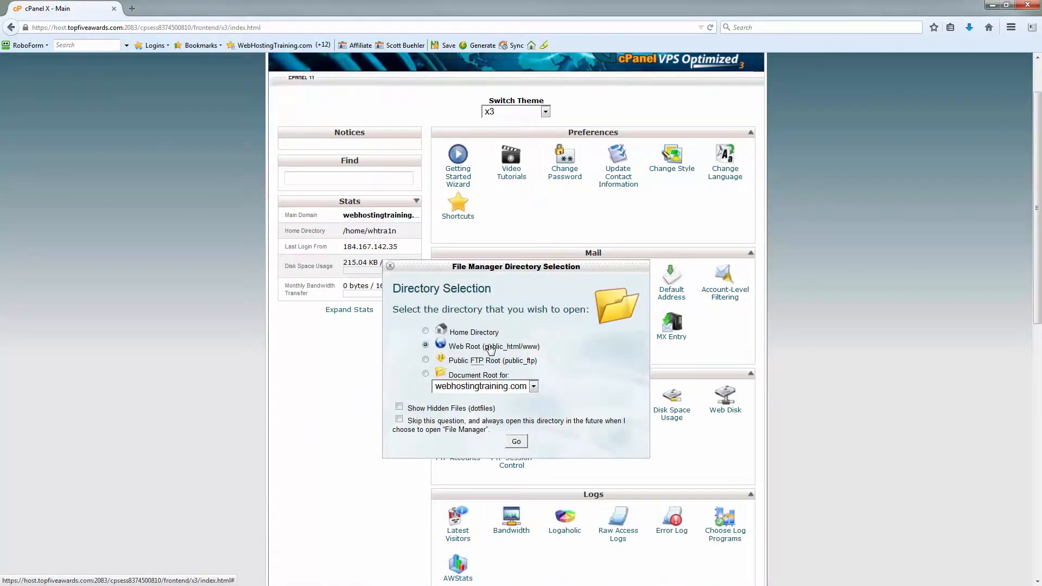
click(516, 442)
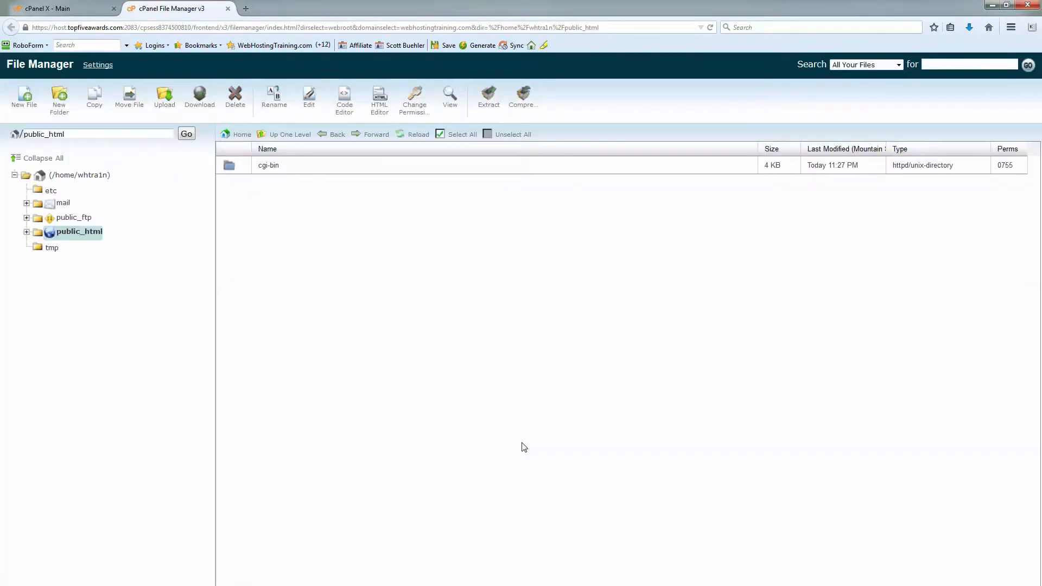
click(1011, 7)
drag(526, 20, 759, 14)
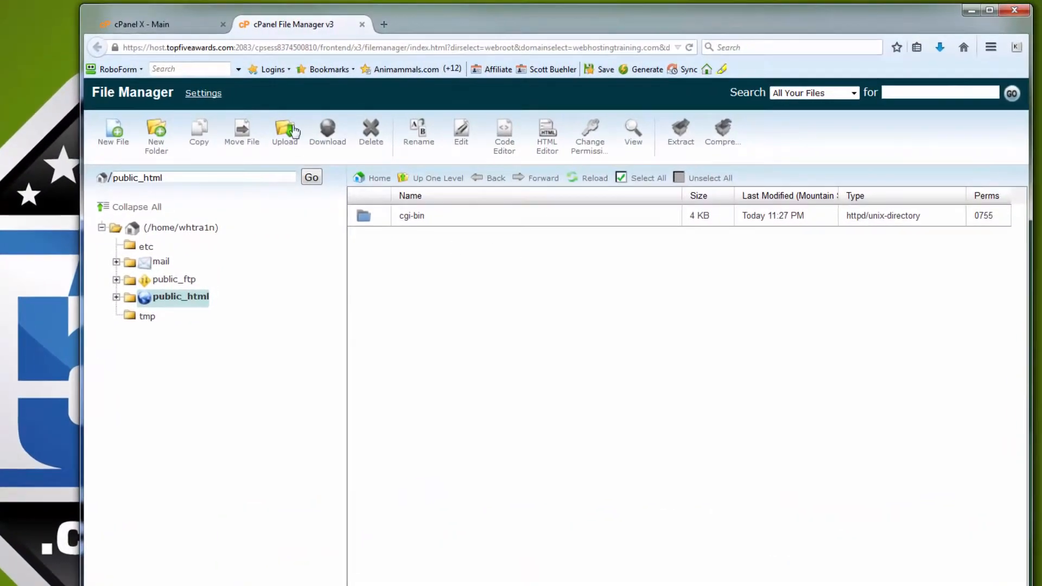
Upload wordpress-4.1.zip from the Desktop to public_html, close the upload page, and reload the file listing
click(293, 132)
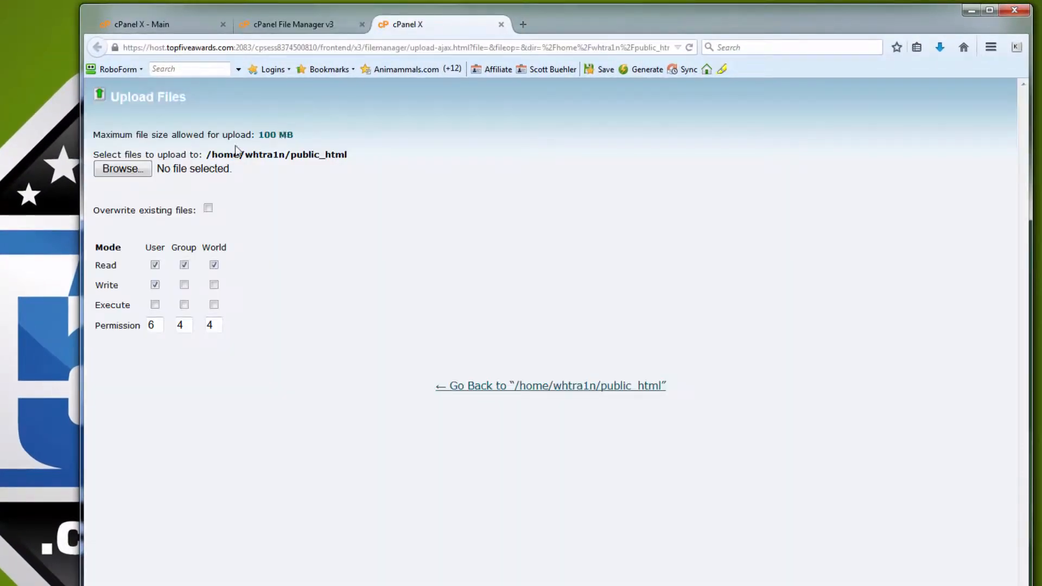
click(121, 169)
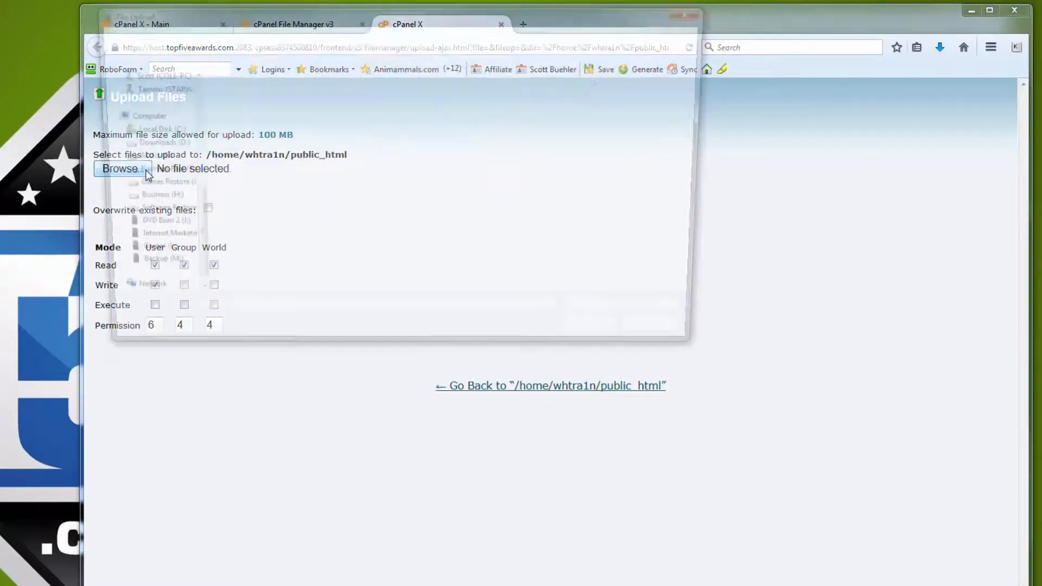
click(271, 201)
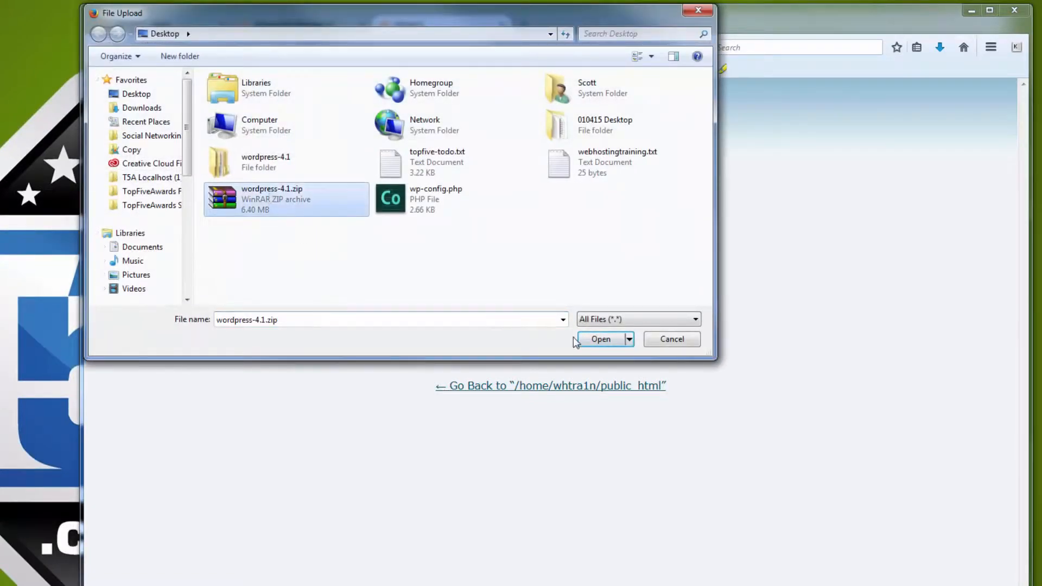
click(591, 339)
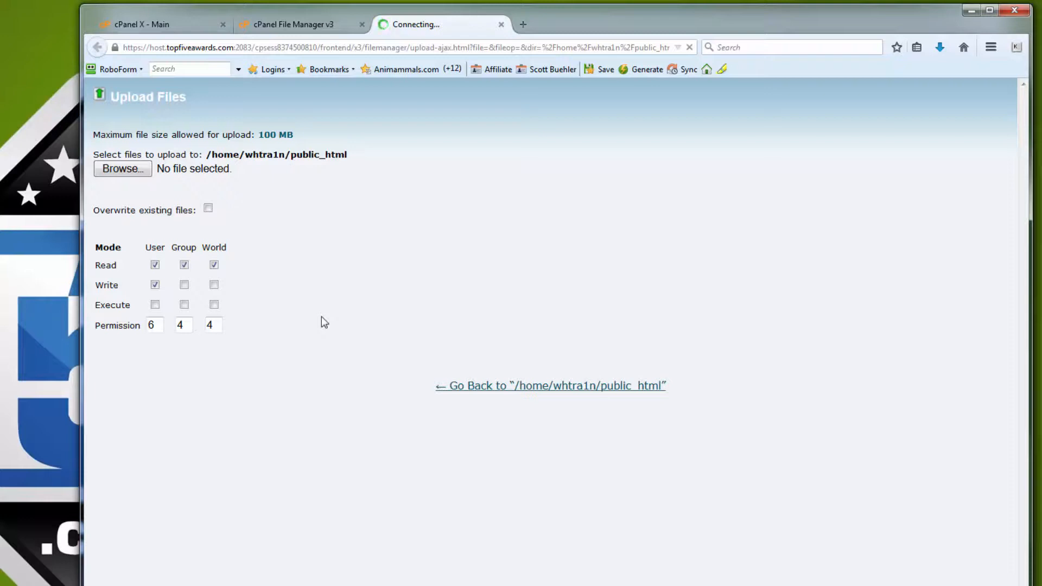
click(502, 24)
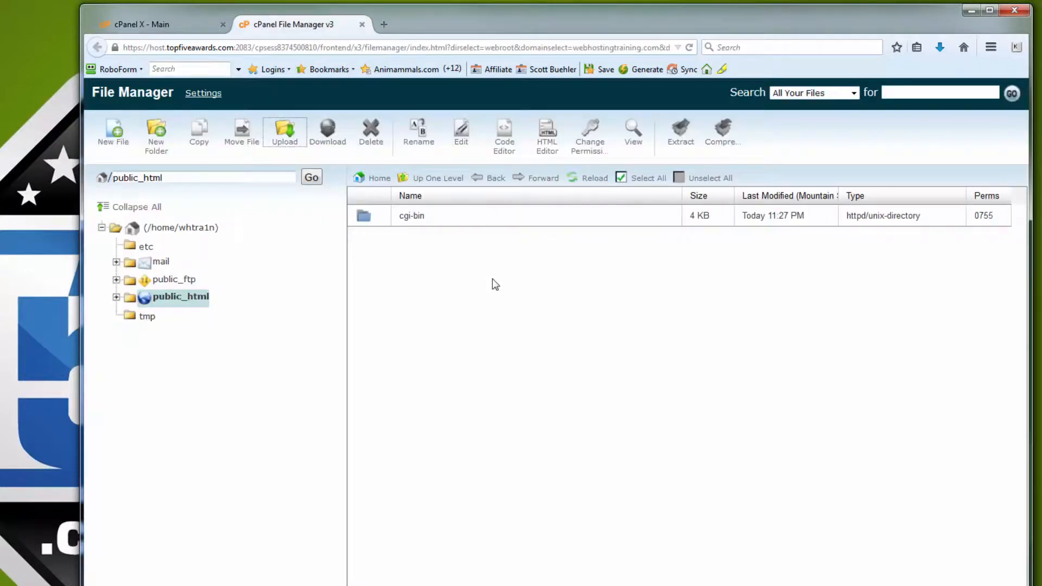
click(587, 179)
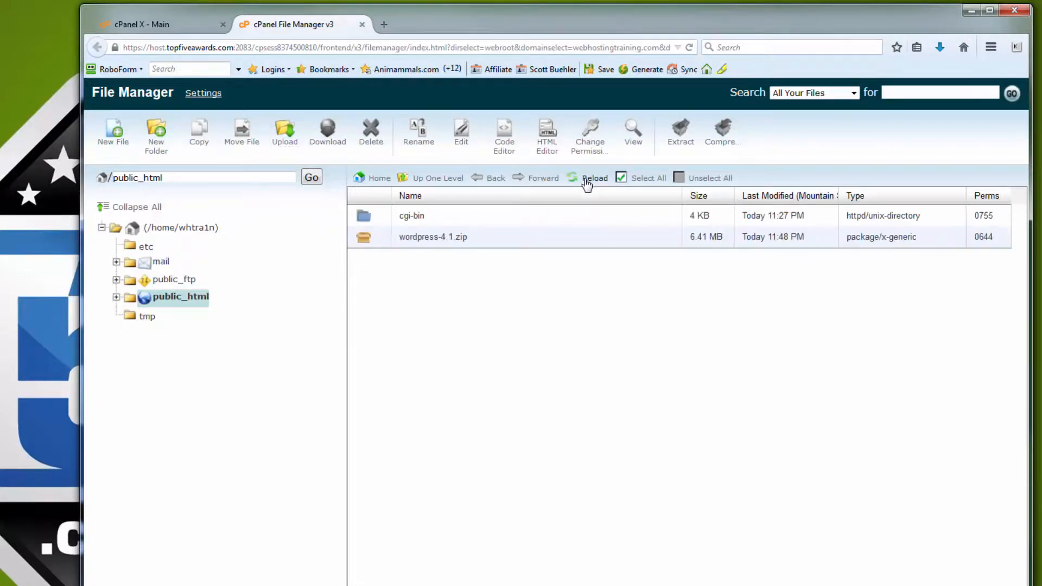
Extract wordpress-4.1.zip into /public_html and close the extraction results
click(482, 243)
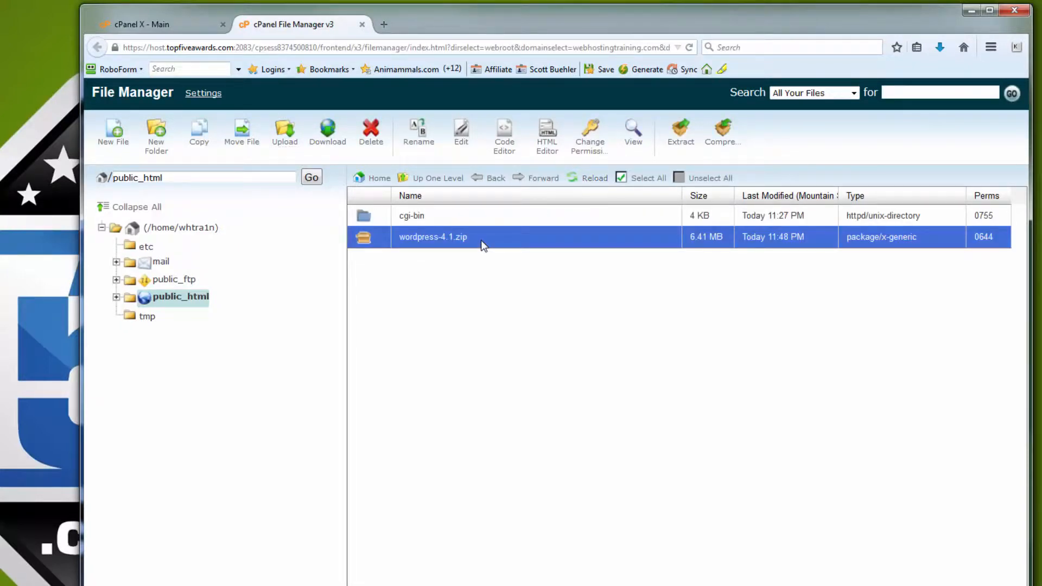
right_click(482, 244)
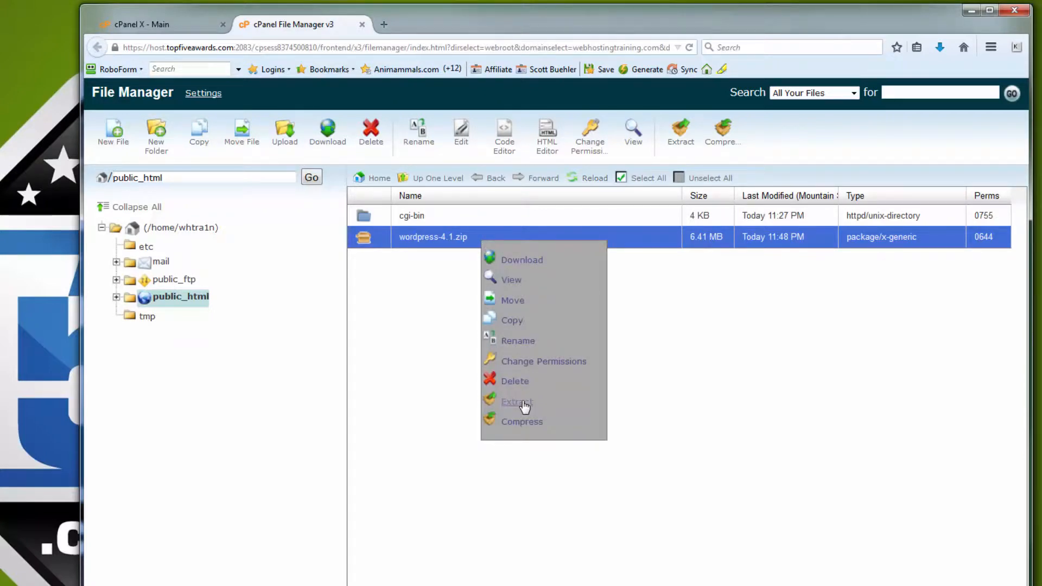
click(523, 403)
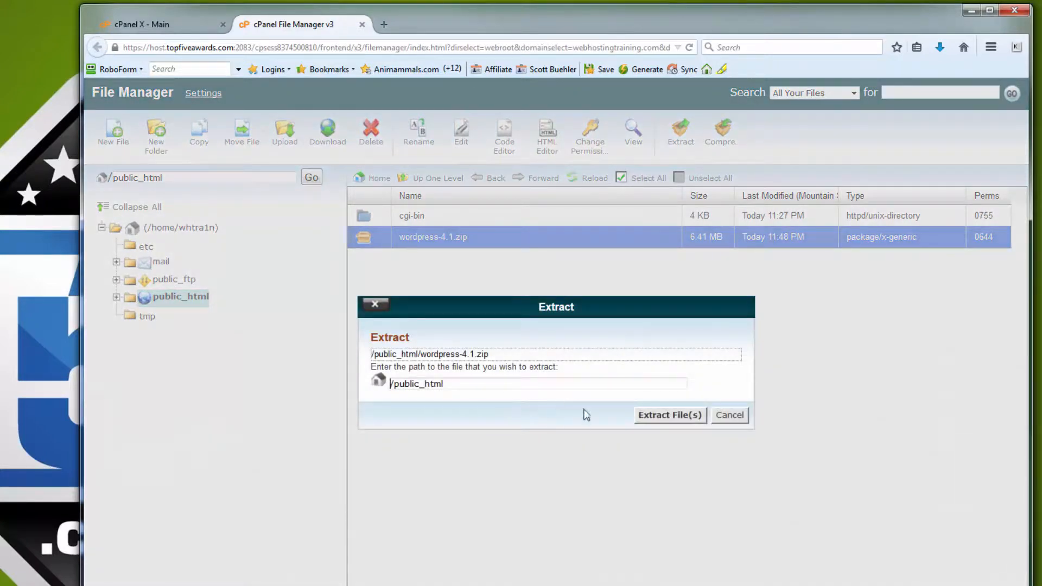
click(655, 418)
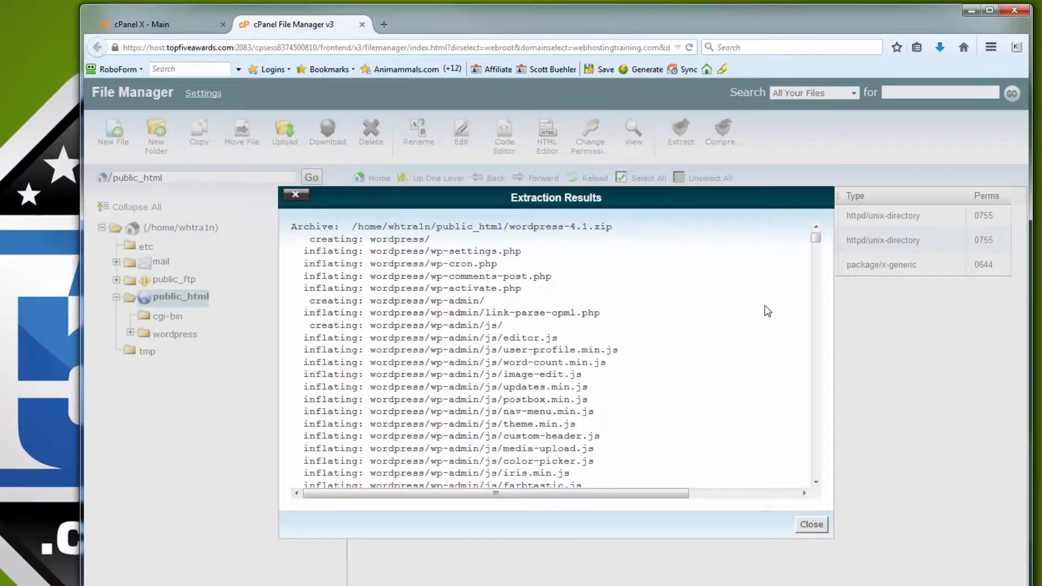
click(816, 526)
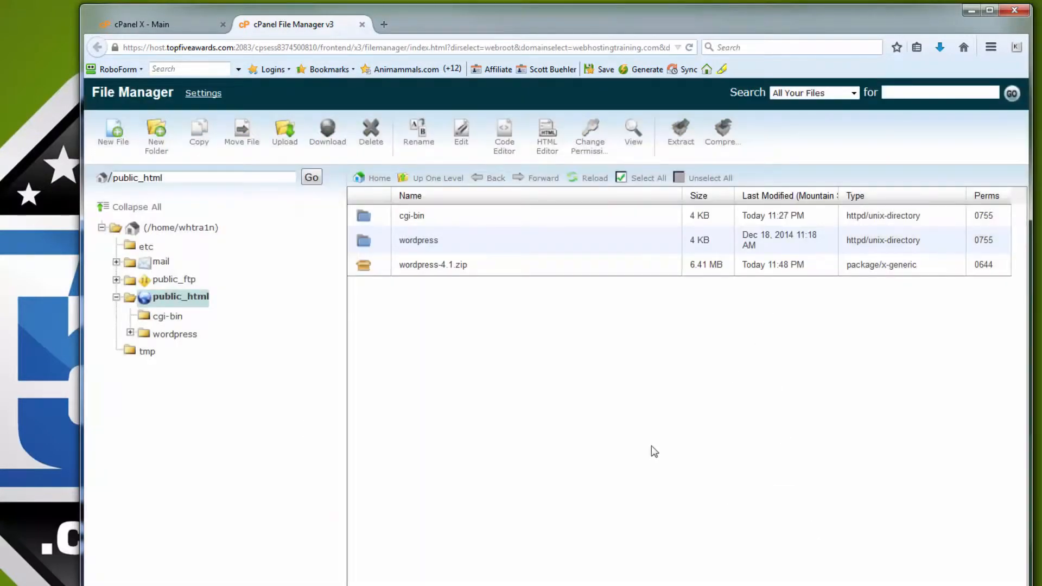
Delete the wordpress-4.1.zip archive from public_html and confirm the deletion
click(475, 266)
right_click(475, 266)
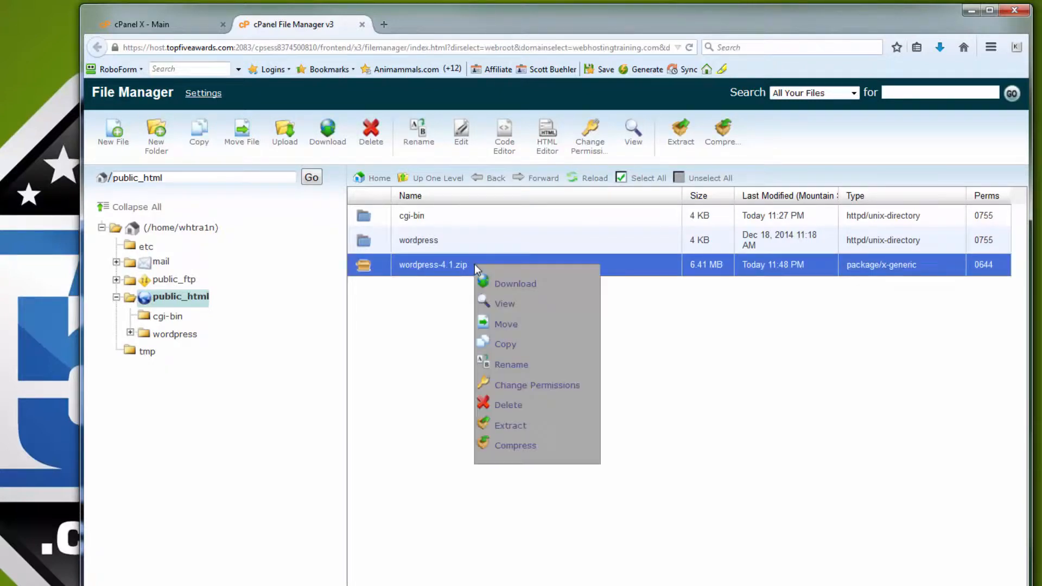
click(508, 406)
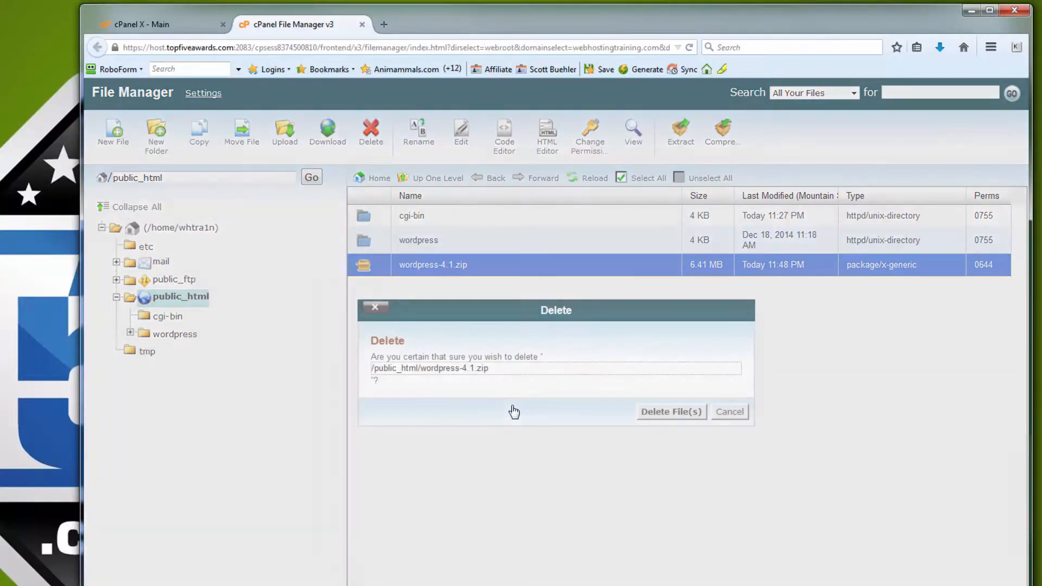
click(660, 415)
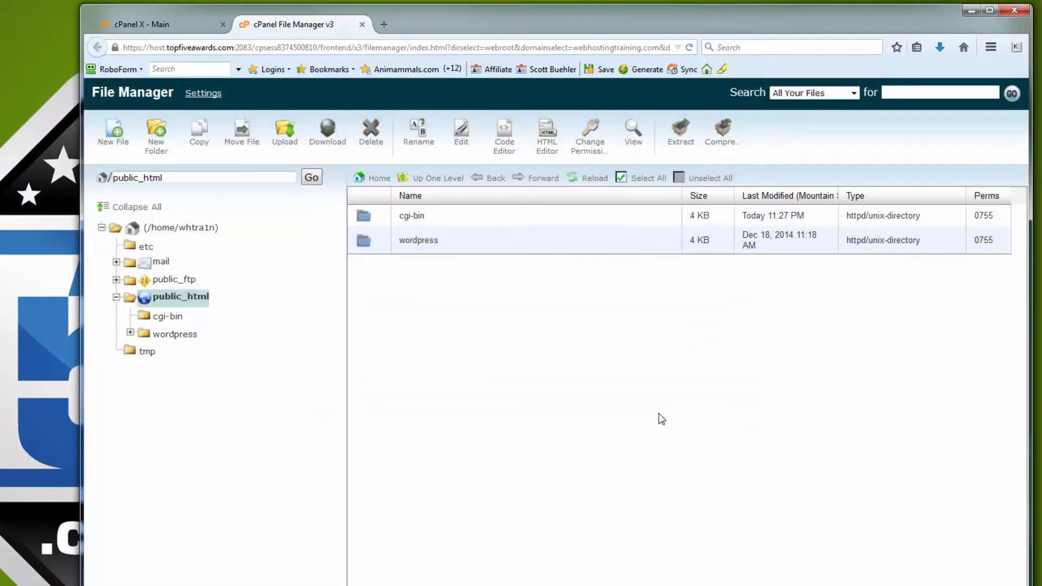
Open the wordpress folder in public_html and move all of its files and folders up to /public_html/
double_click(470, 246)
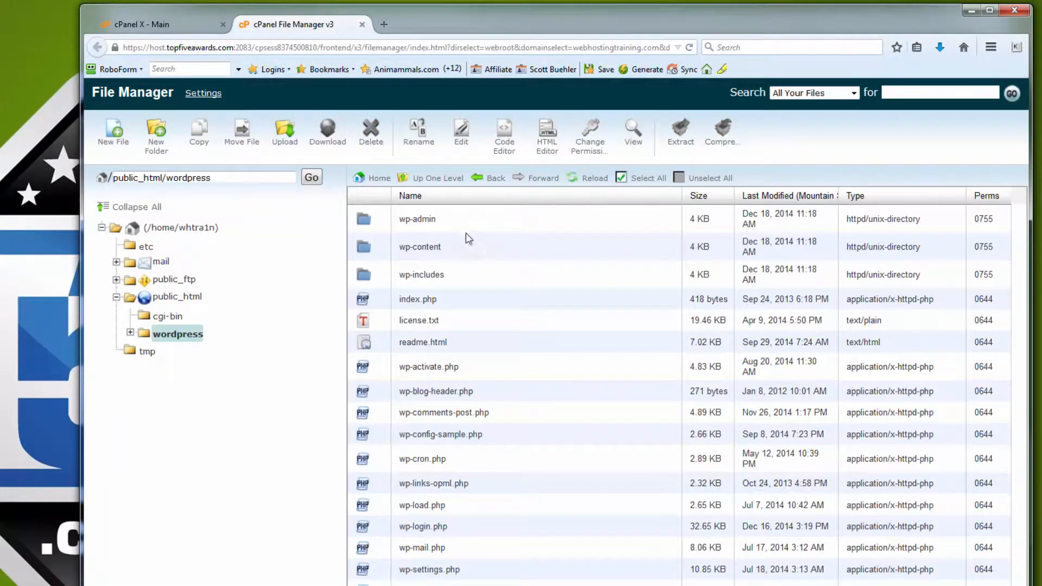
click(644, 179)
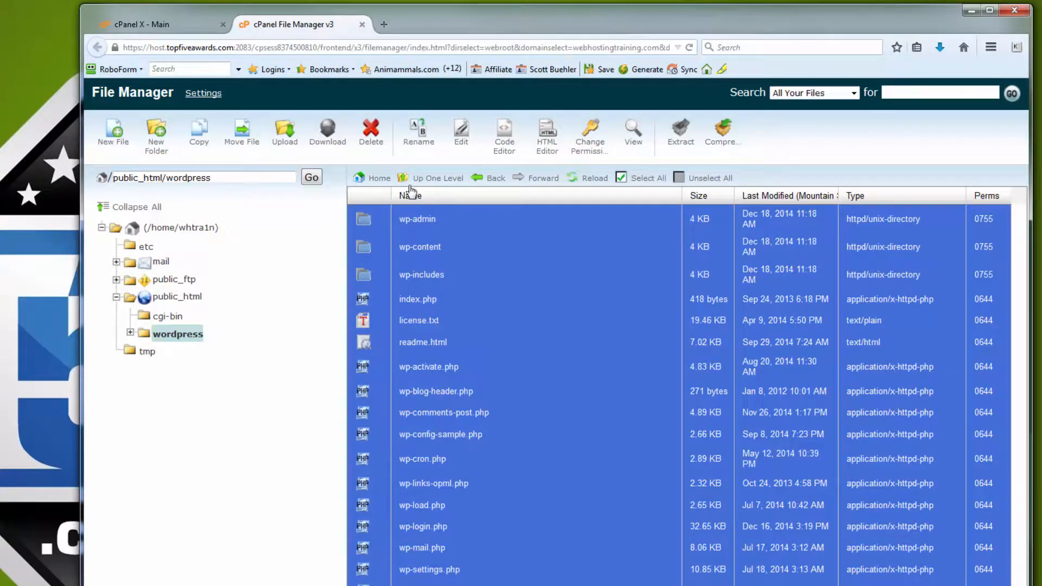
click(242, 132)
click(503, 495)
key(BackSpace)
key(BackSpace)
key(BackSpace)
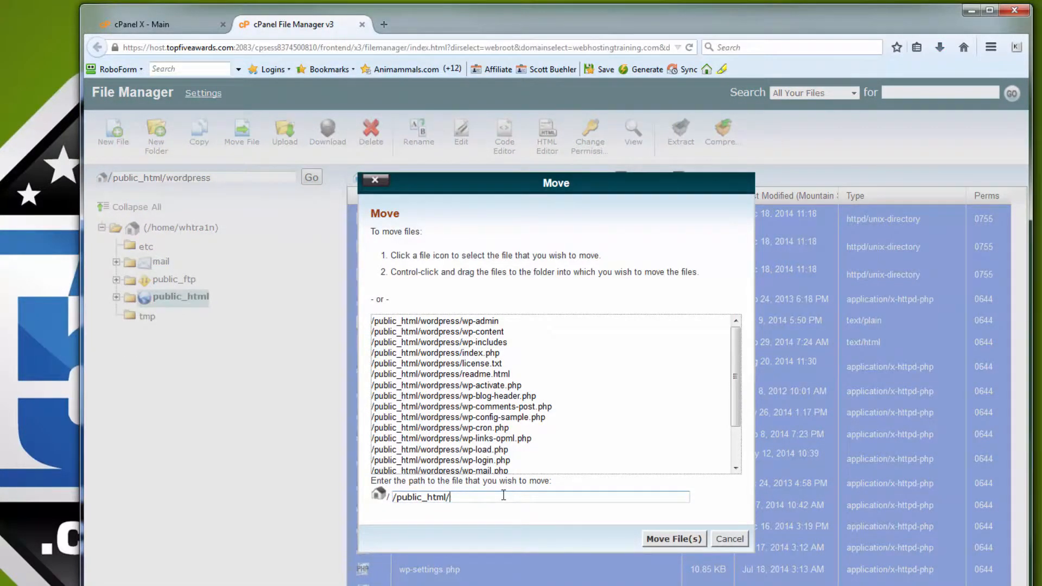
click(658, 539)
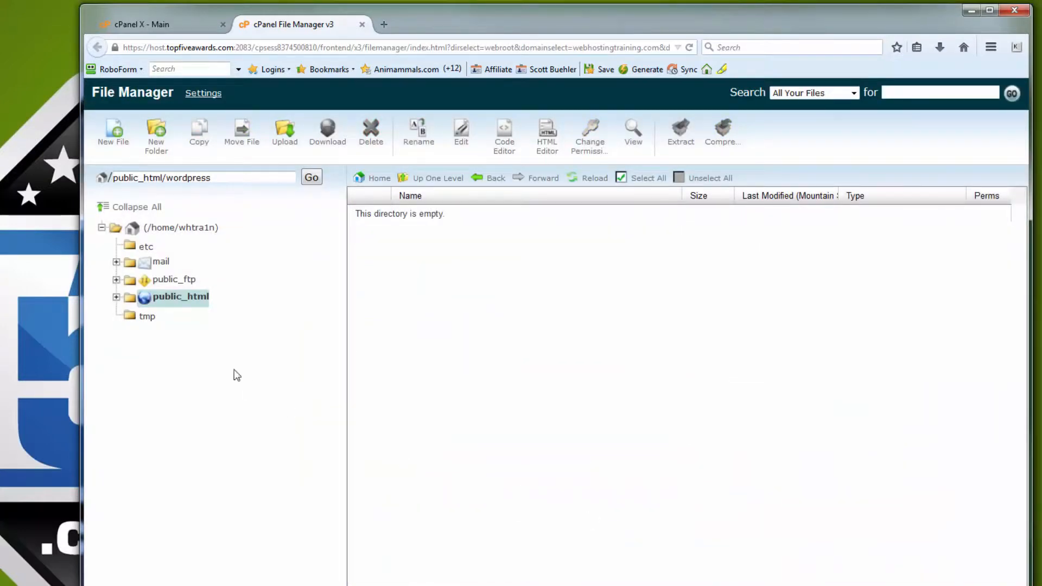
Go back to public_html and delete the emptied wordpress folder
click(177, 296)
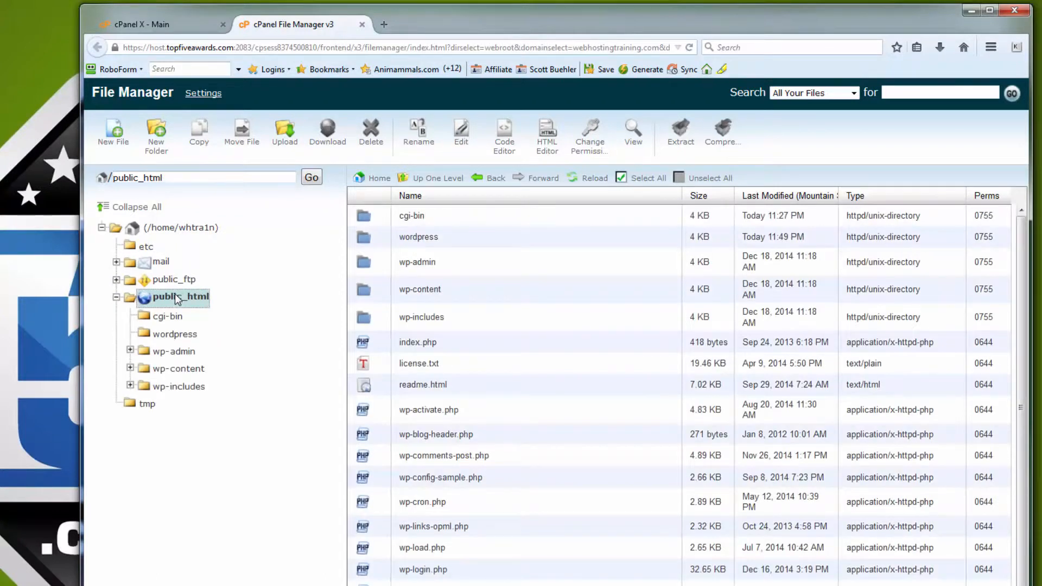
click(455, 236)
right_click(455, 237)
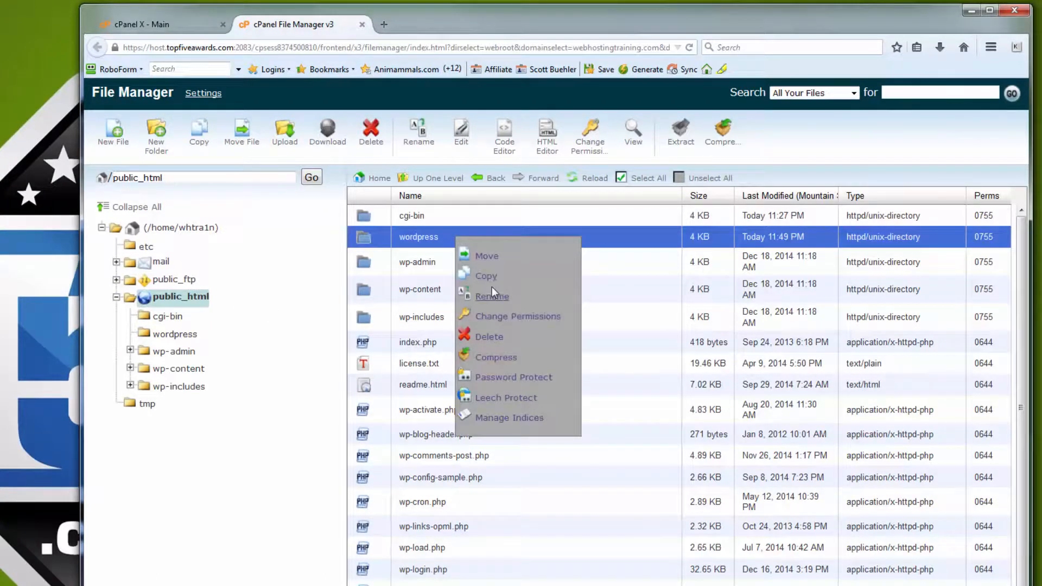
click(490, 337)
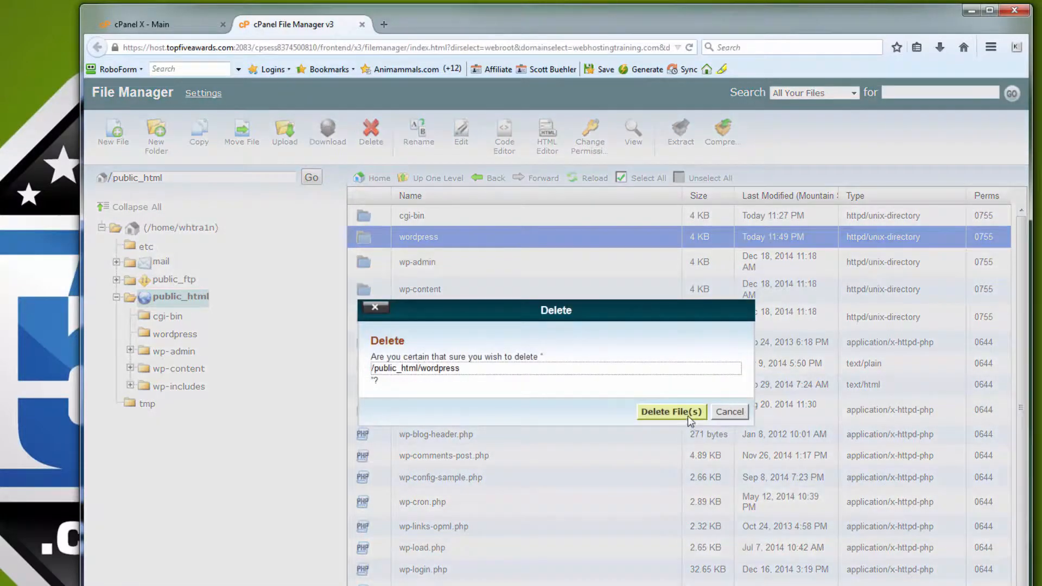
click(684, 412)
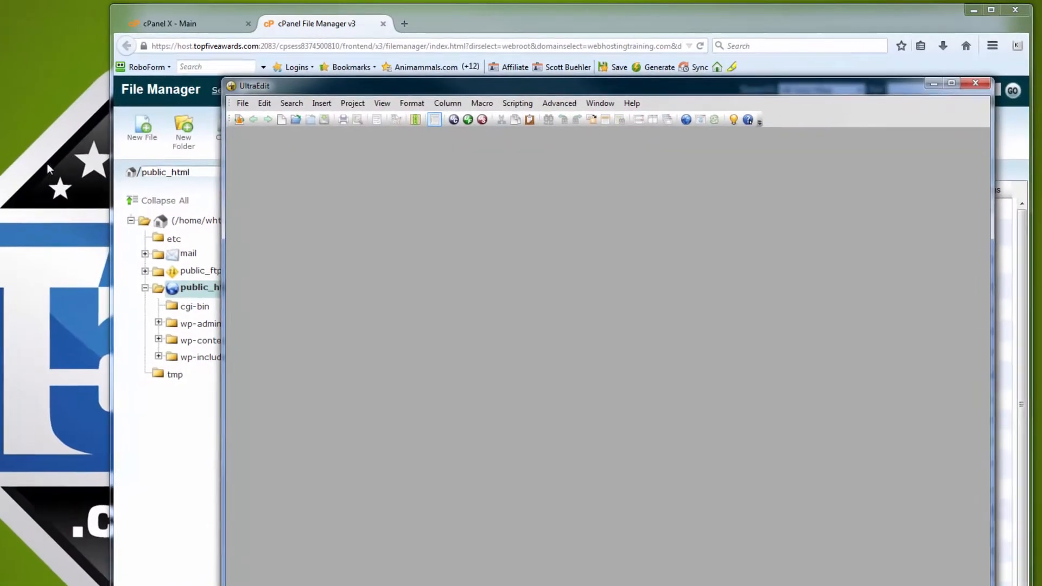
Open the desktop copy of wp-config.php in UltraEdit and arrange the editor and the browser side by side
drag(197, 168, 468, 207)
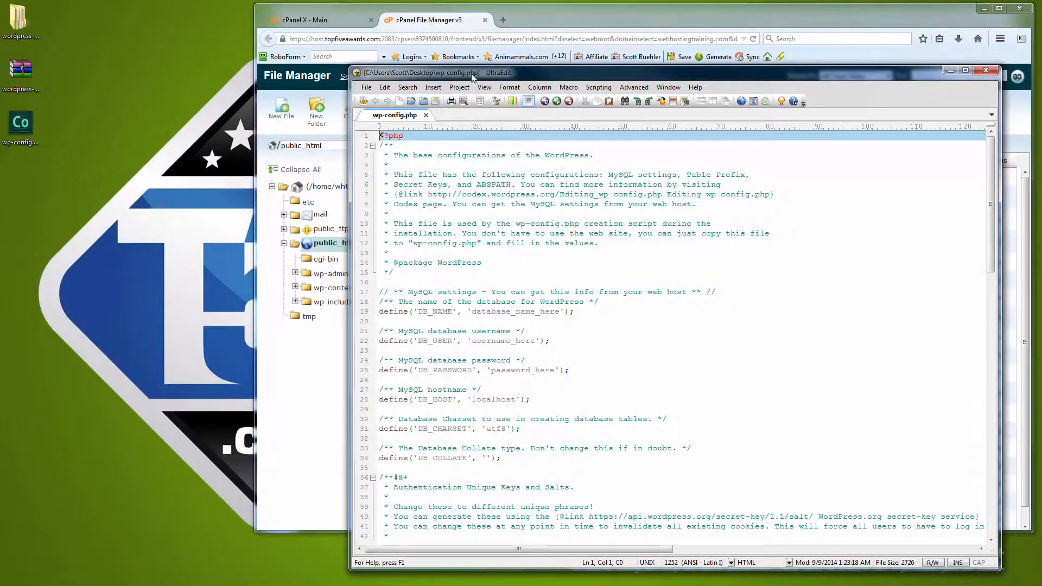
drag(469, 77, 123, 26)
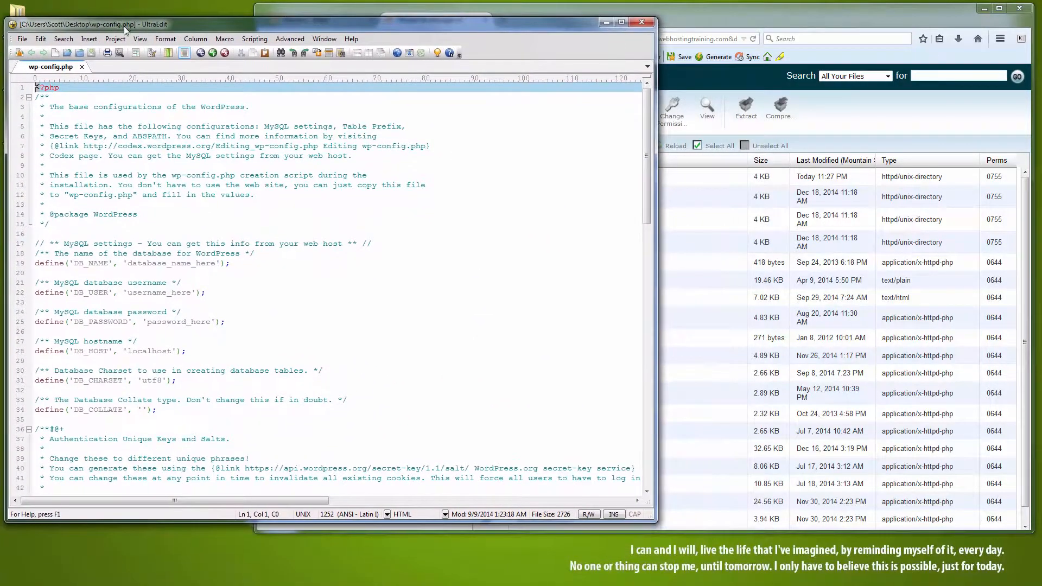
click(853, 113)
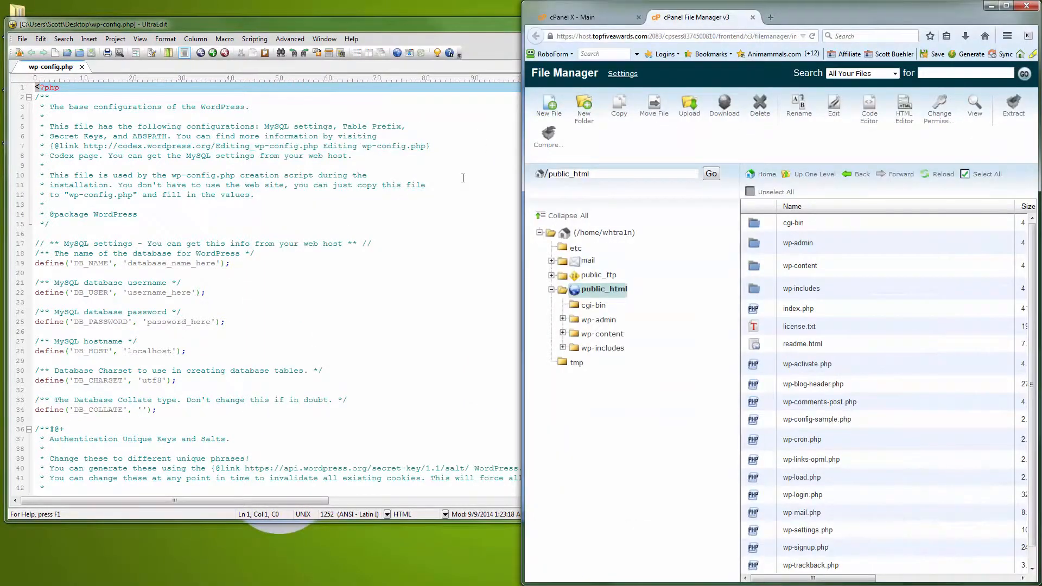
click(461, 180)
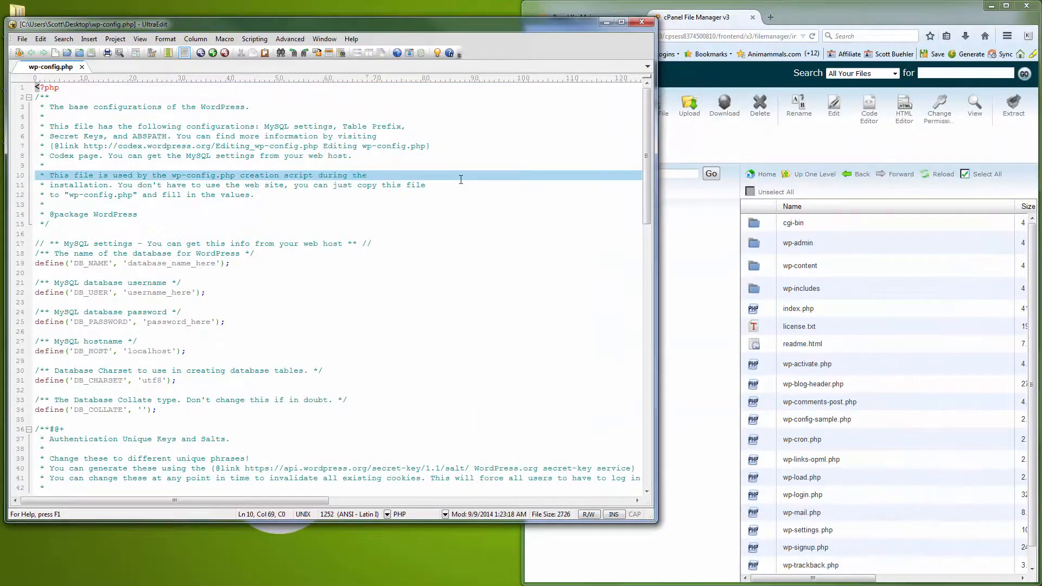
key(super+Left)
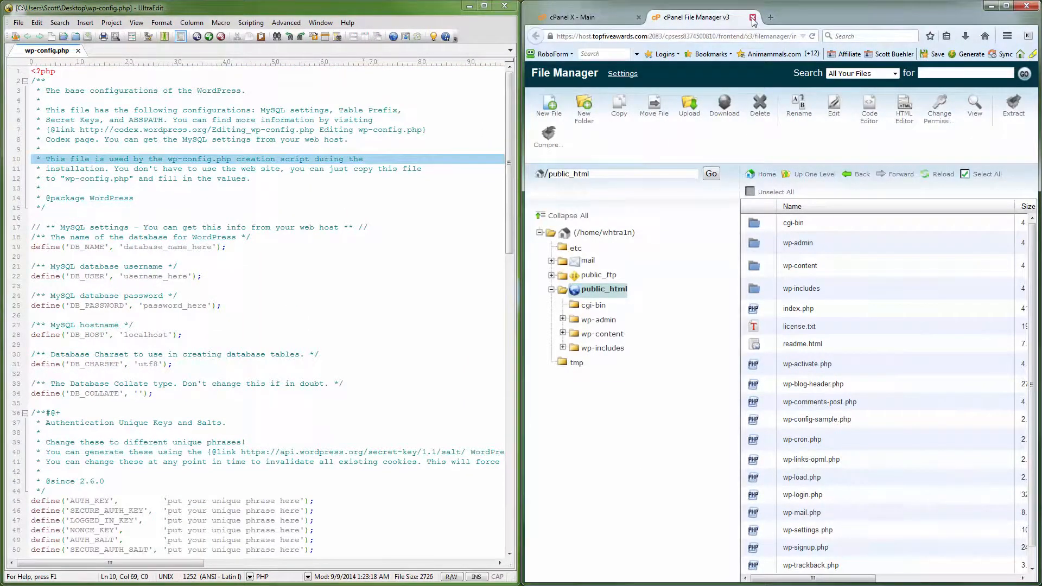
Open MySQL Databases from the cPanel main page and create a new database named w0rdpress after the account prefix
click(586, 19)
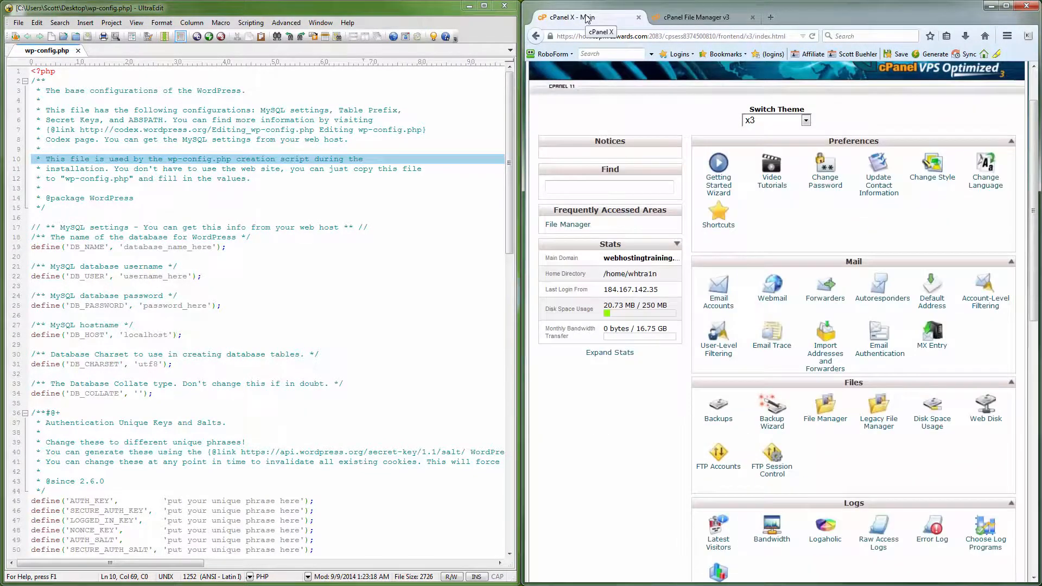
scroll(849, 338, down, 5)
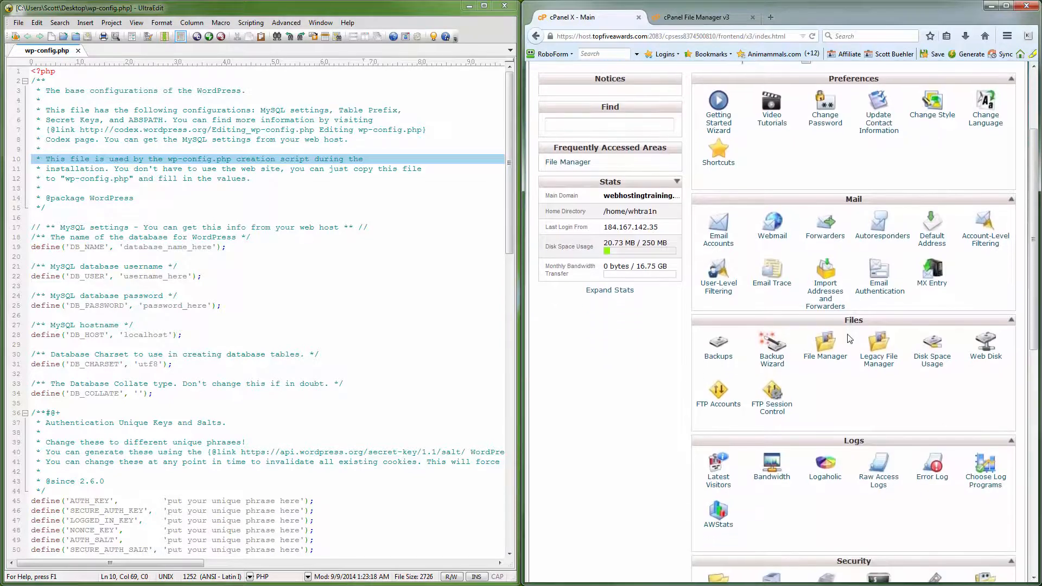
scroll(850, 339, down, 4)
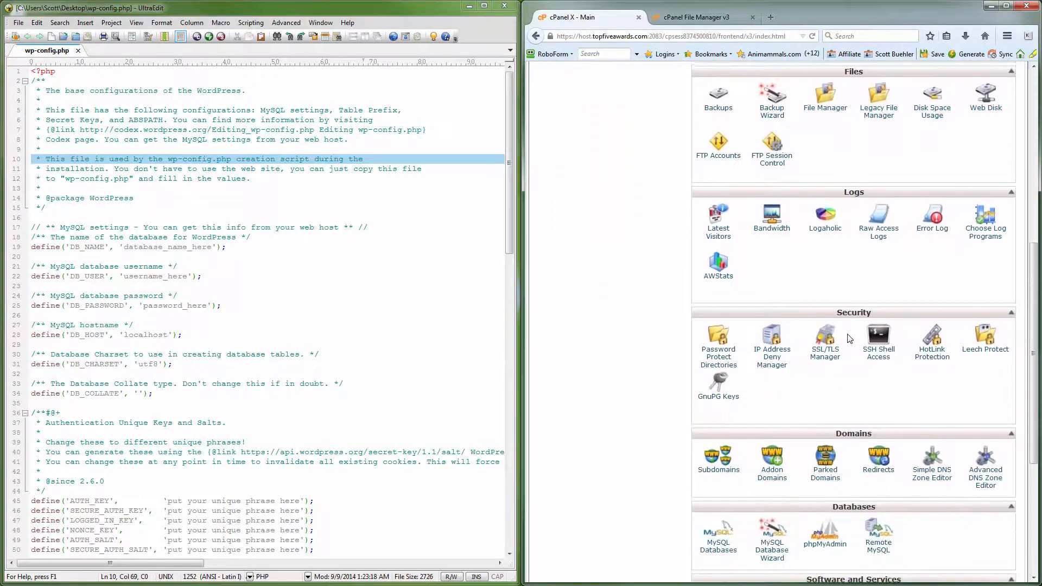
scroll(850, 339, down, 1)
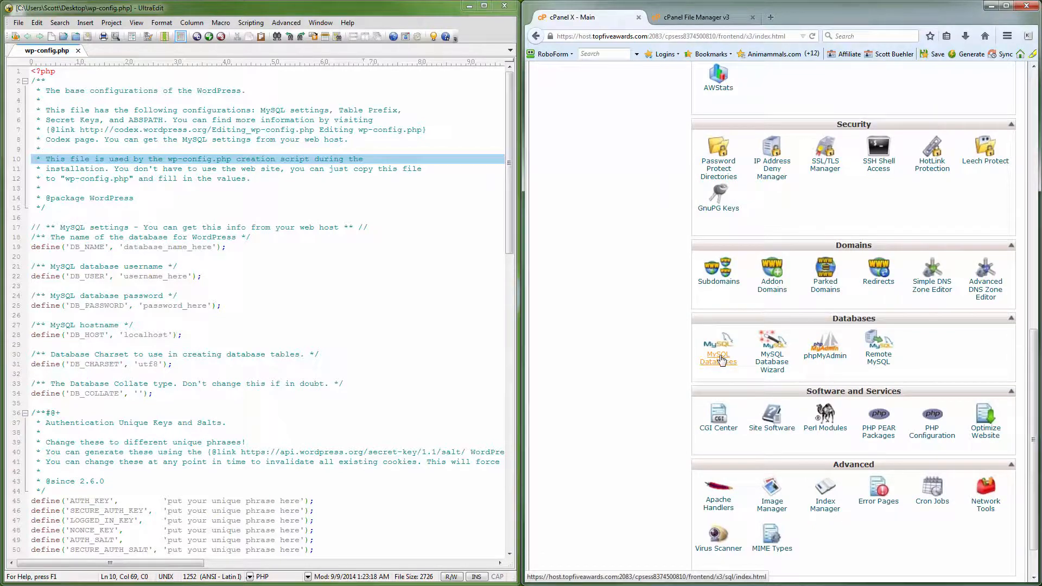
click(720, 360)
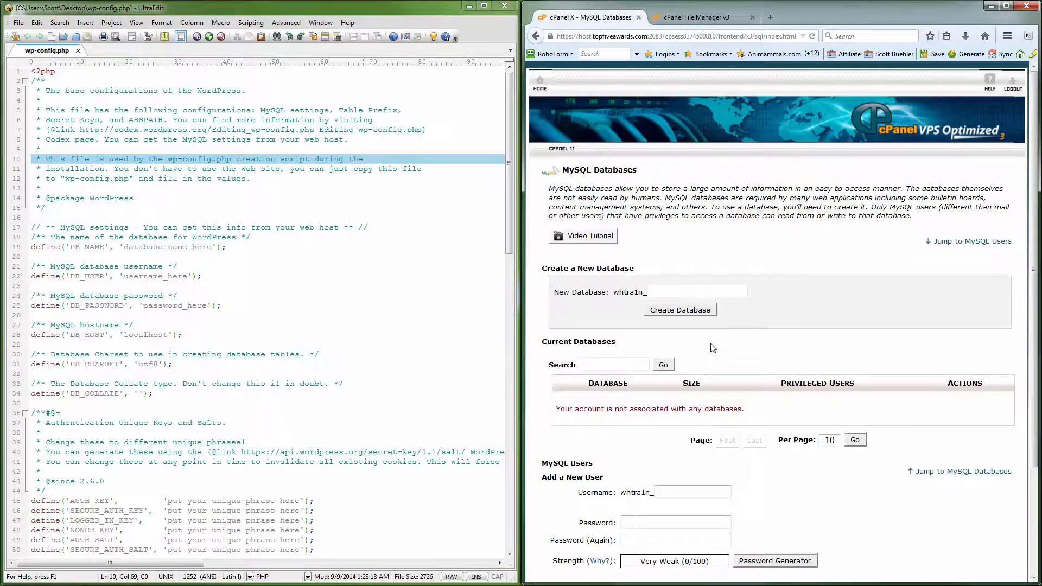
click(666, 292)
text(w0rdpress)
click(675, 311)
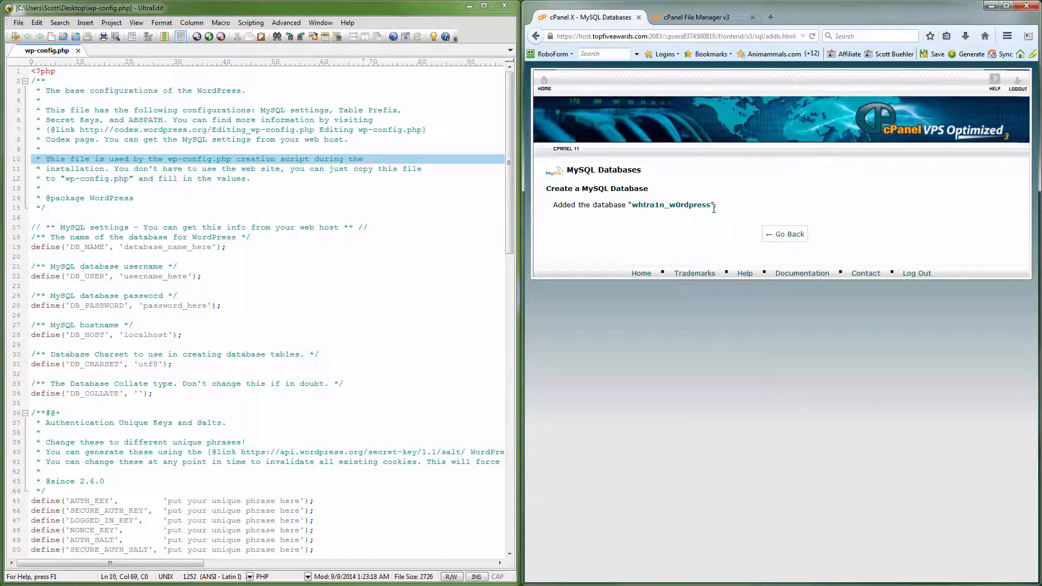
Copy the full name of the new database and paste it over the DB_NAME placeholder in wp-config.php
drag(712, 202, 635, 208)
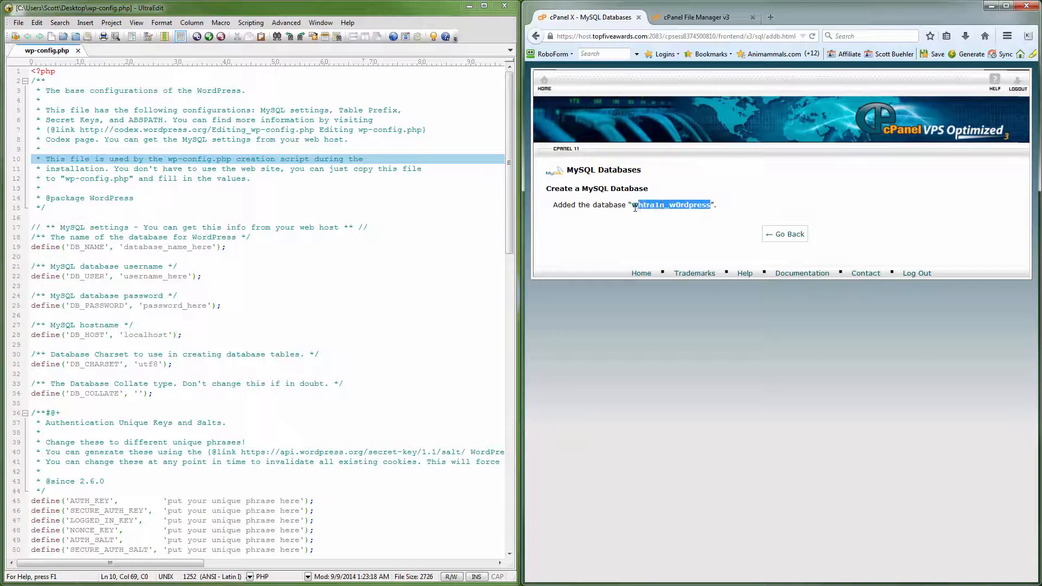
right_click(636, 205)
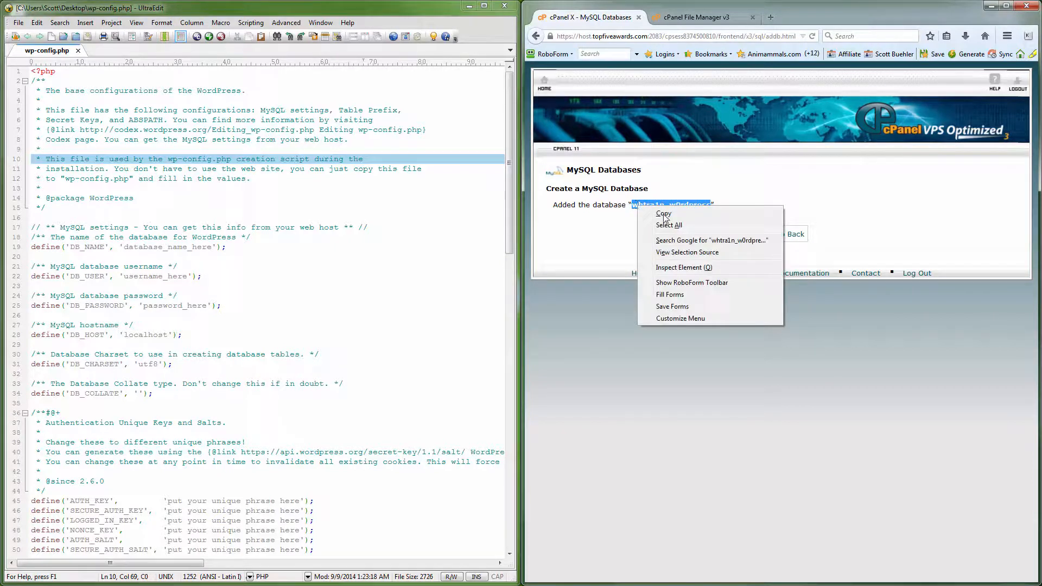
click(663, 213)
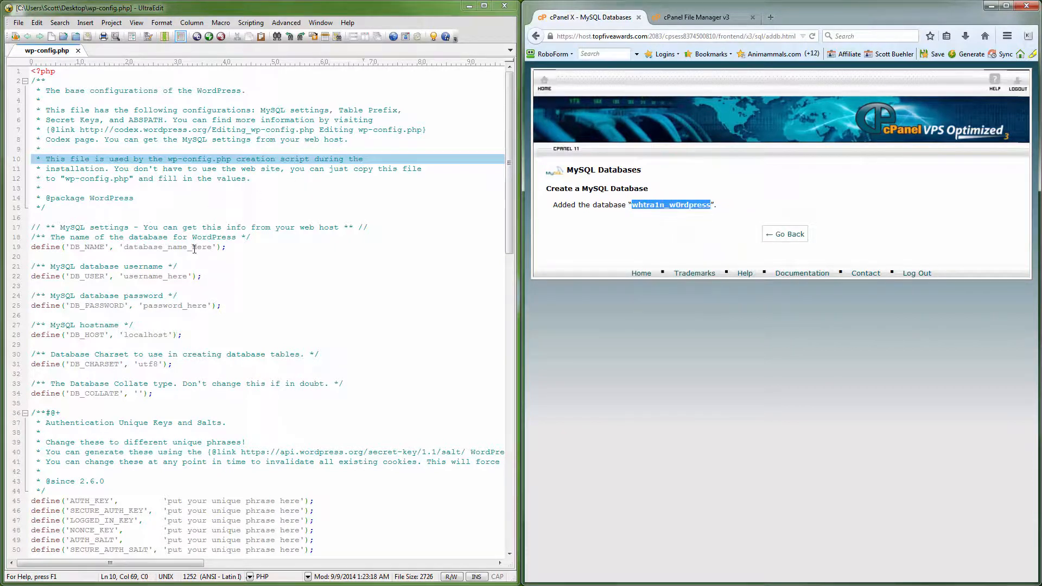
drag(213, 247, 126, 250)
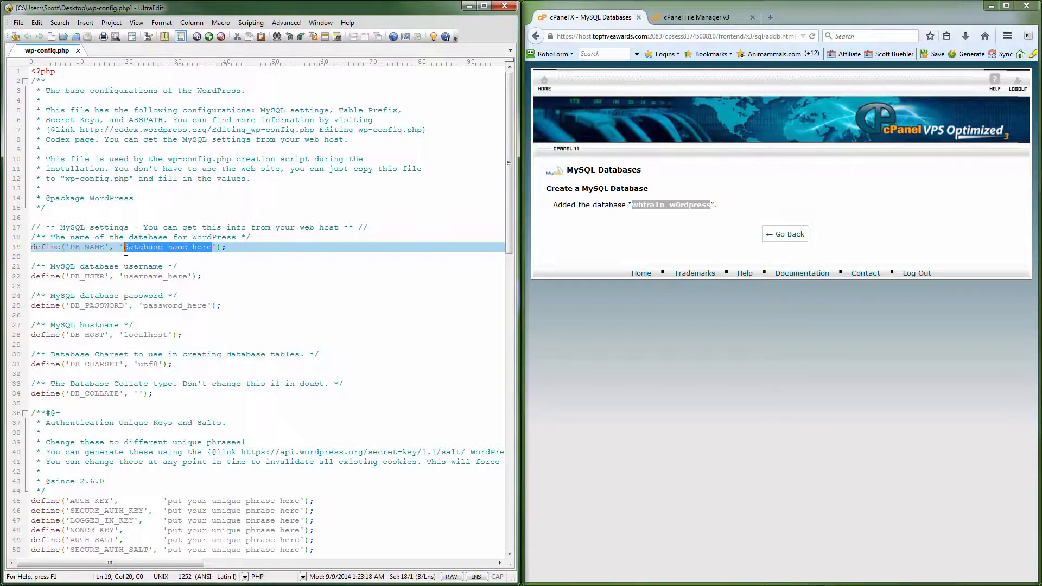
key(ctrl+v)
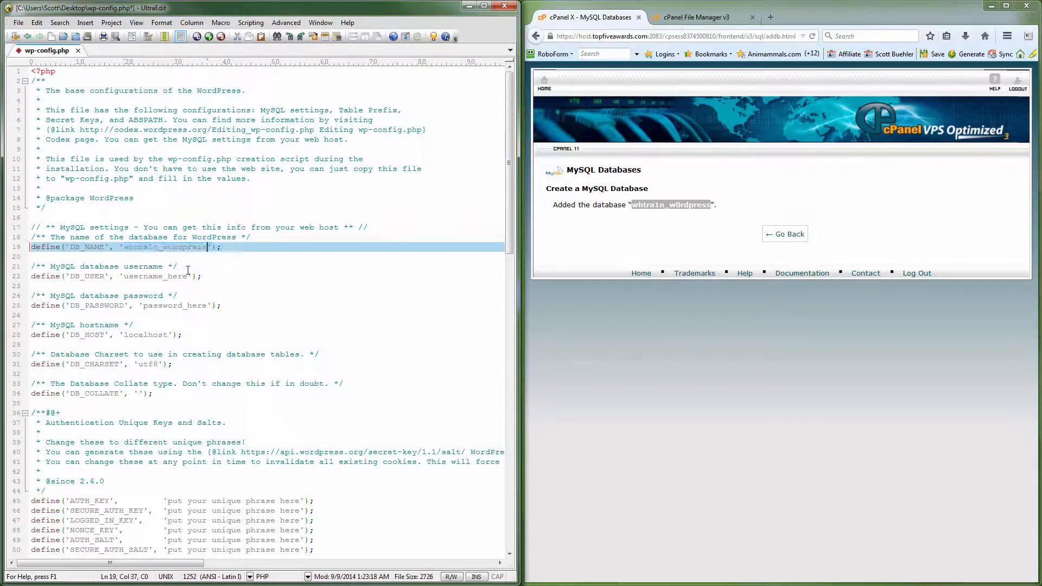
Return to the MySQL Databases page and enter dem0 after the account prefix as the new user's name
click(780, 234)
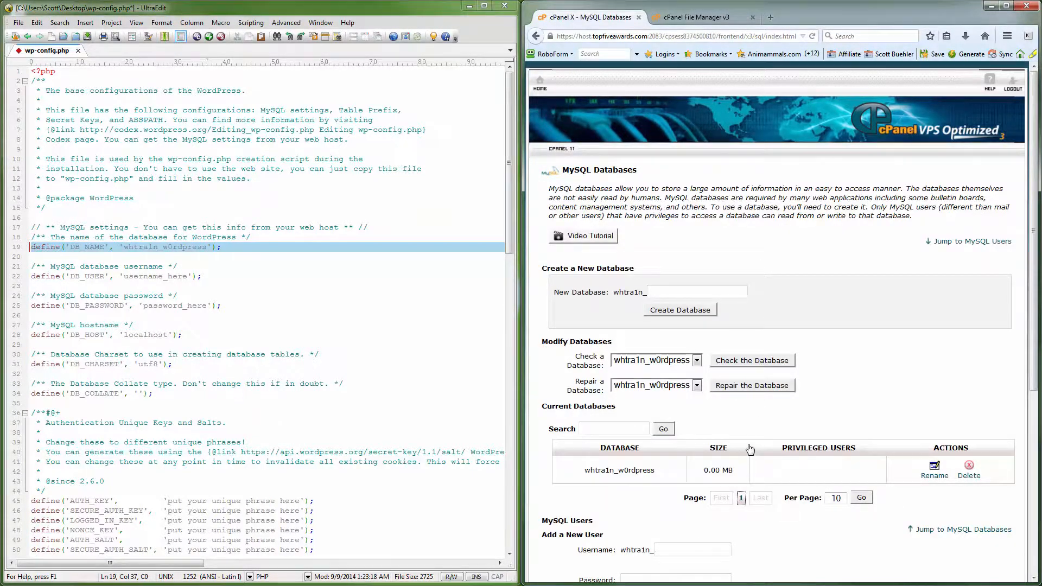
scroll(751, 451, down, 3)
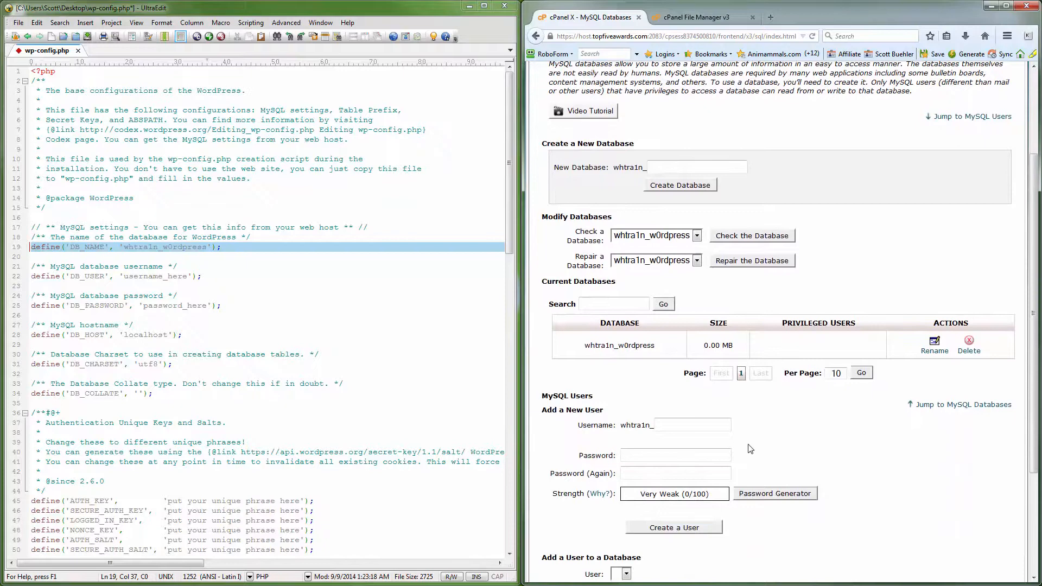
click(681, 425)
text(dem0)
Generate a password with a length of 16 for the new MySQL user, copy it and close the Password Generator
click(664, 455)
click(759, 492)
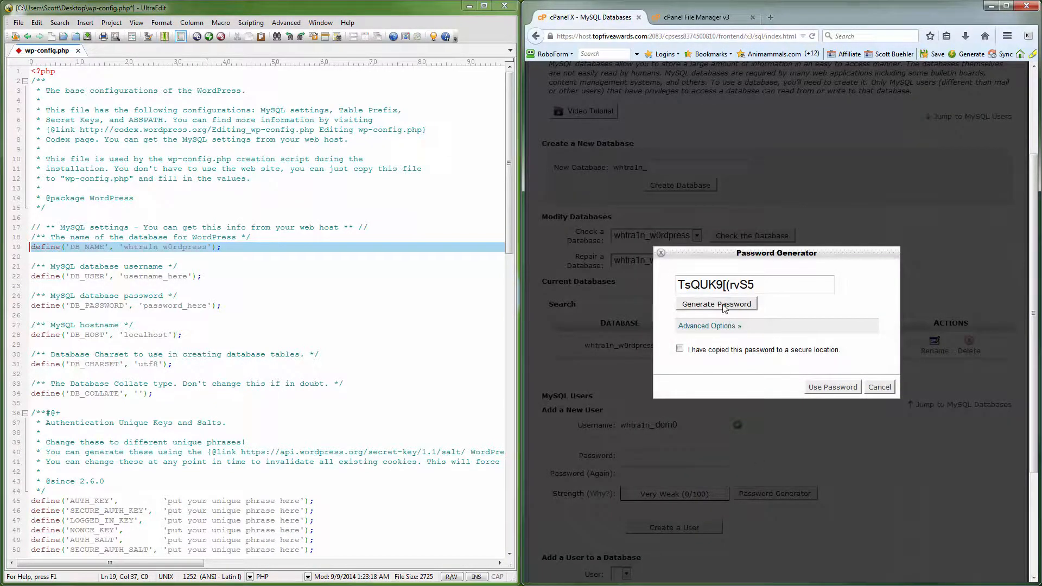
click(721, 327)
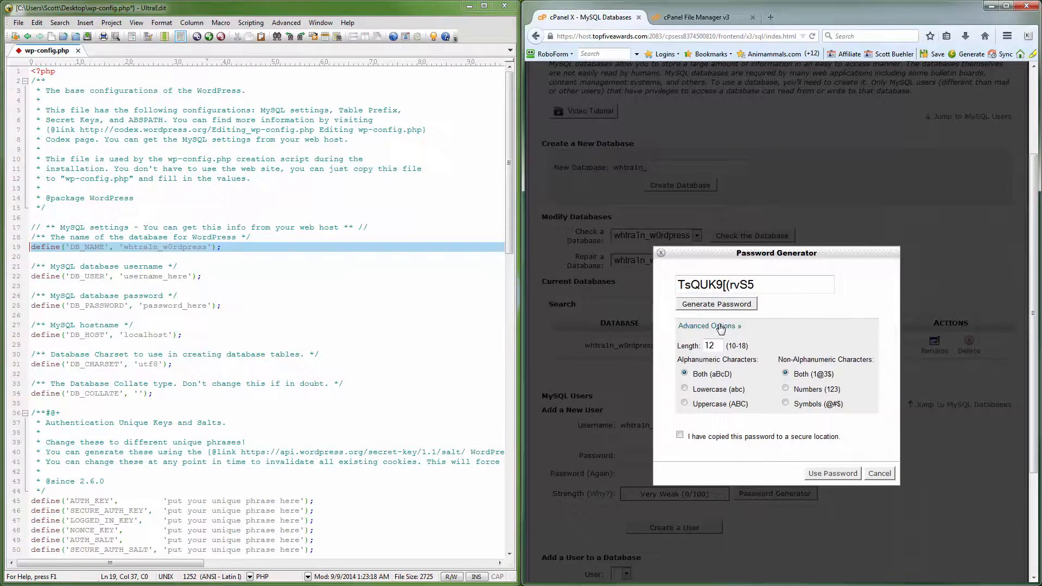
drag(718, 346, 699, 345)
text(1)
click(732, 307)
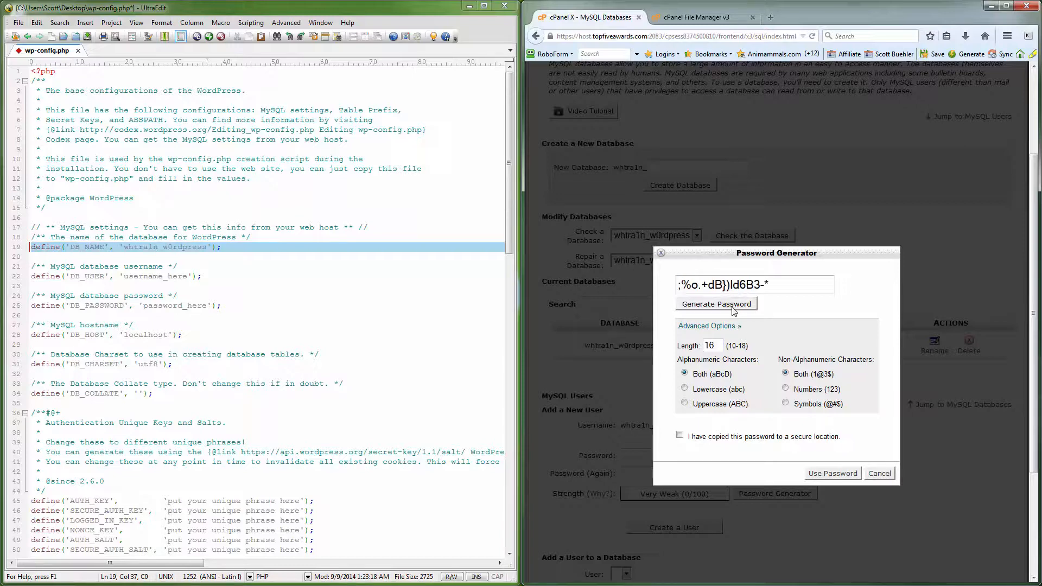
click(733, 307)
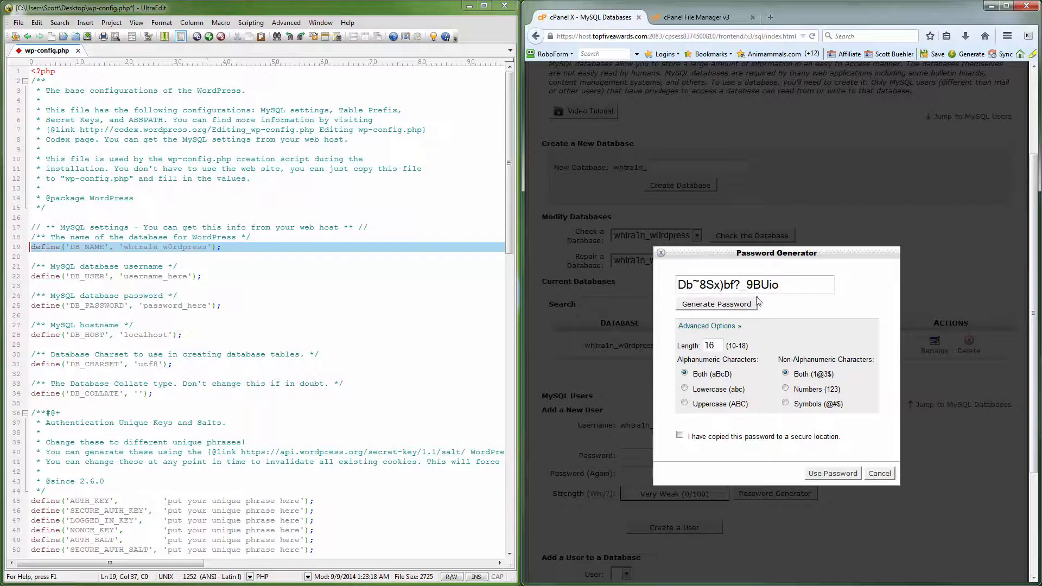
drag(783, 284, 678, 284)
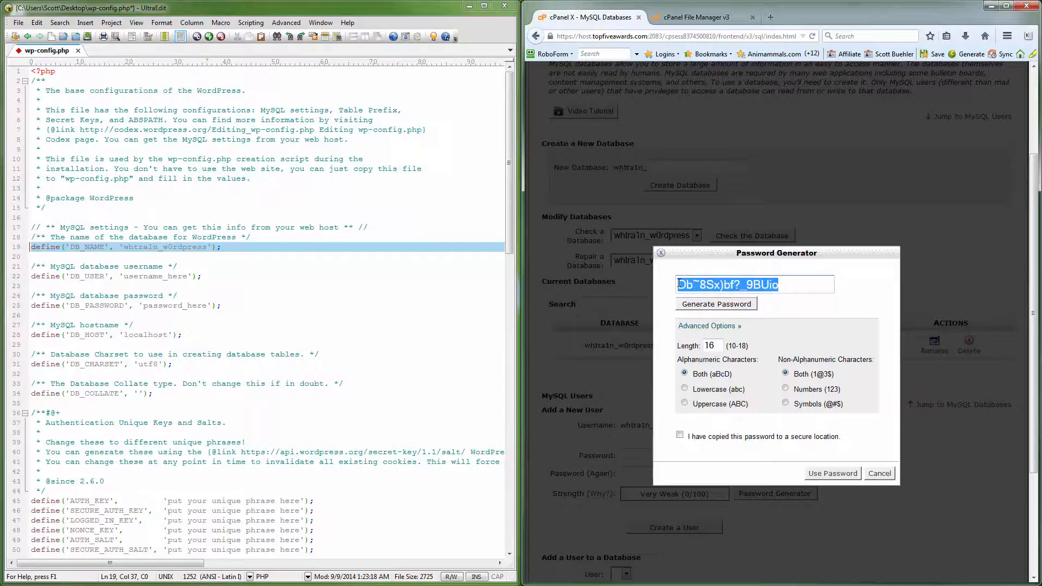
right_click(690, 284)
click(723, 321)
click(875, 476)
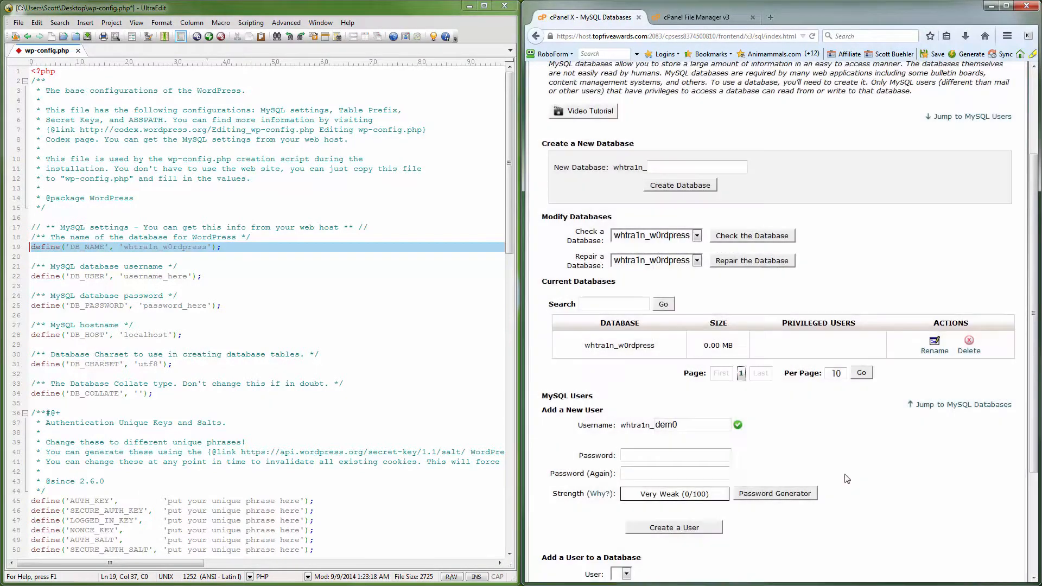
Paste the copied password into both password fields of the new user and over the DB_PASSWORD placeholder in wp-config.php
click(631, 455)
key(ctrl+v)
click(642, 471)
key(ctrl+v)
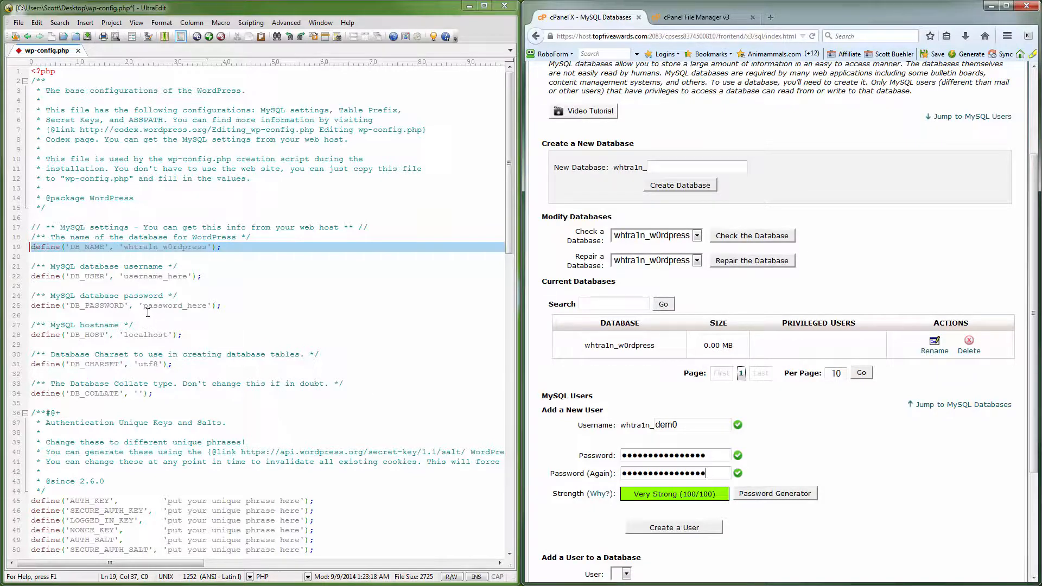
drag(143, 306, 205, 306)
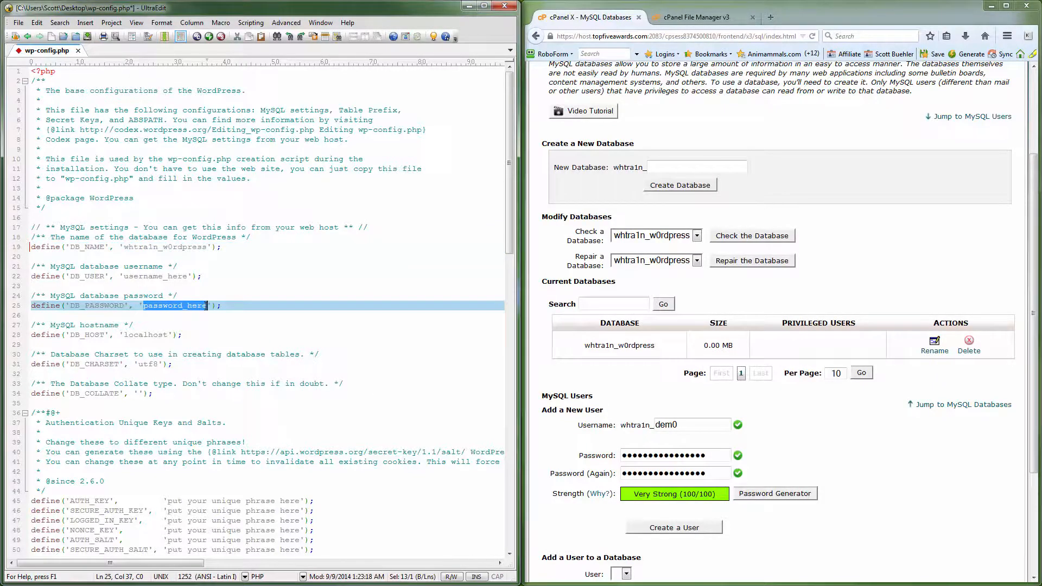
key(ctrl+v)
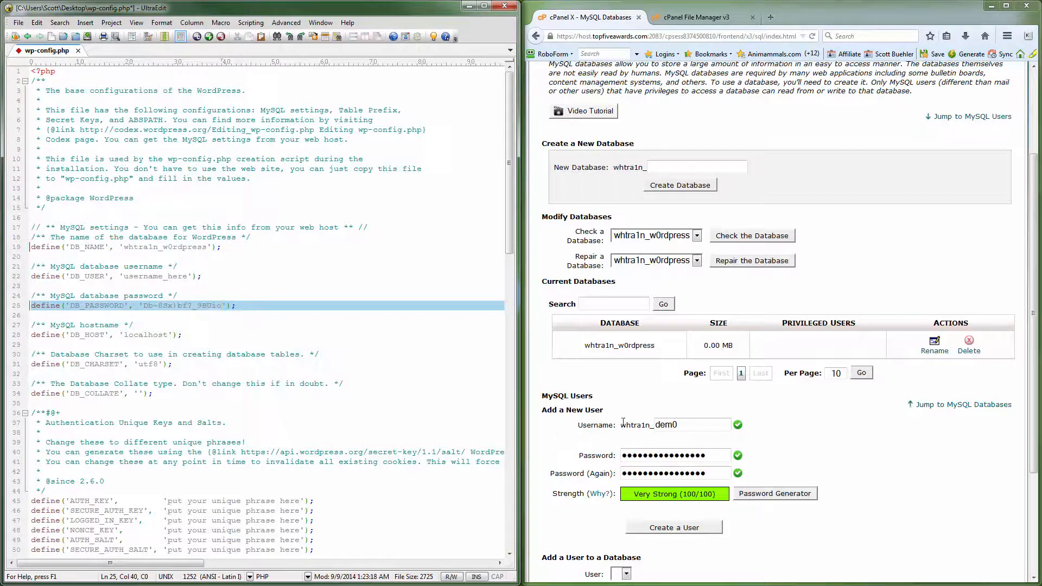
Replace the DB_USER placeholder in wp-config.php with the account prefix followed by dem0, and save the file
drag(622, 428, 652, 426)
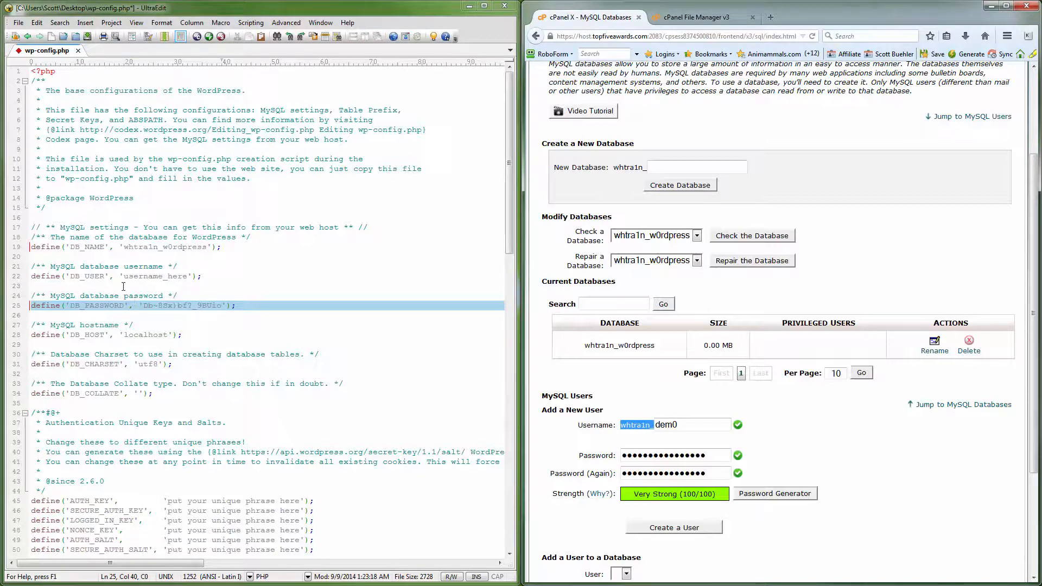
drag(123, 278, 188, 278)
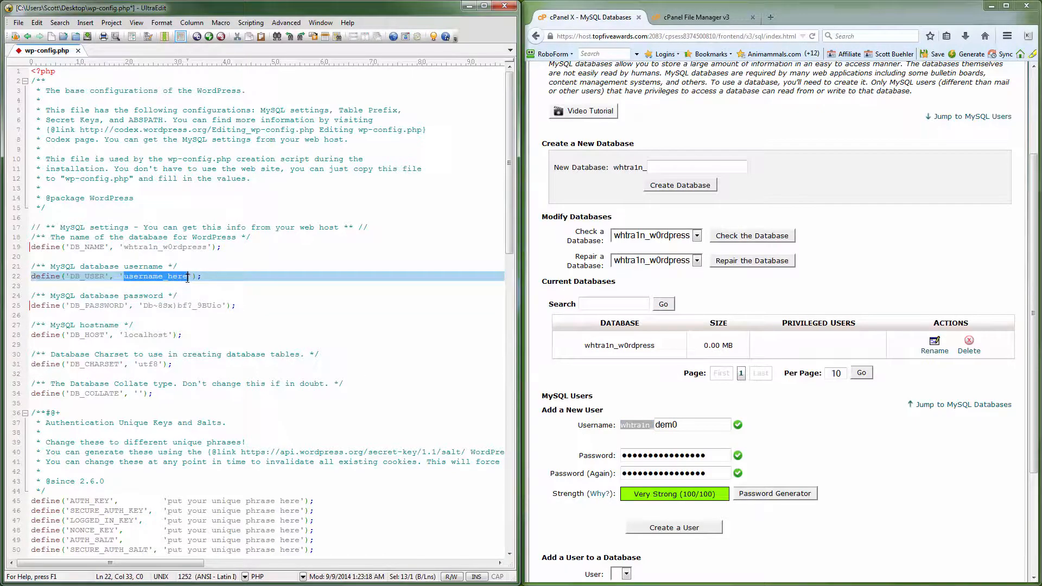
key(ctrl+v)
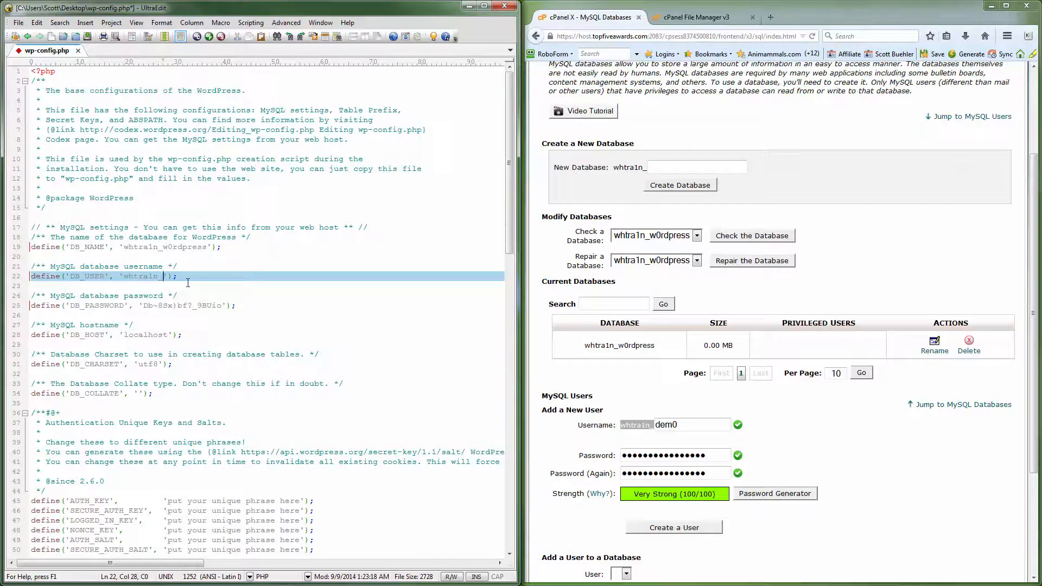
text(dem0)
key(ctrl+s)
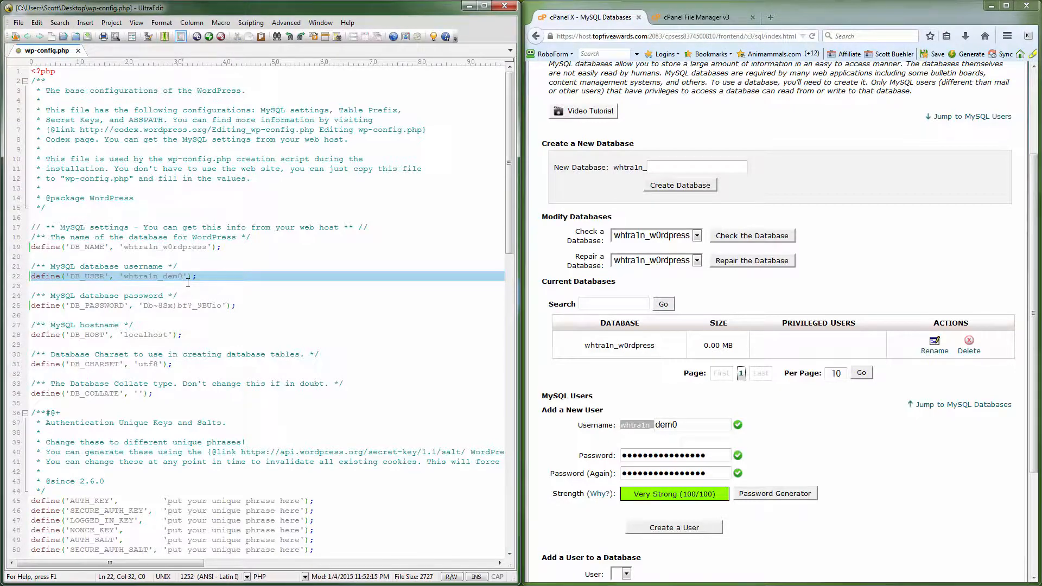
Create the dem0 MySQL user and, back on the MySQL Databases page, add it to the w0rdpress database
click(678, 529)
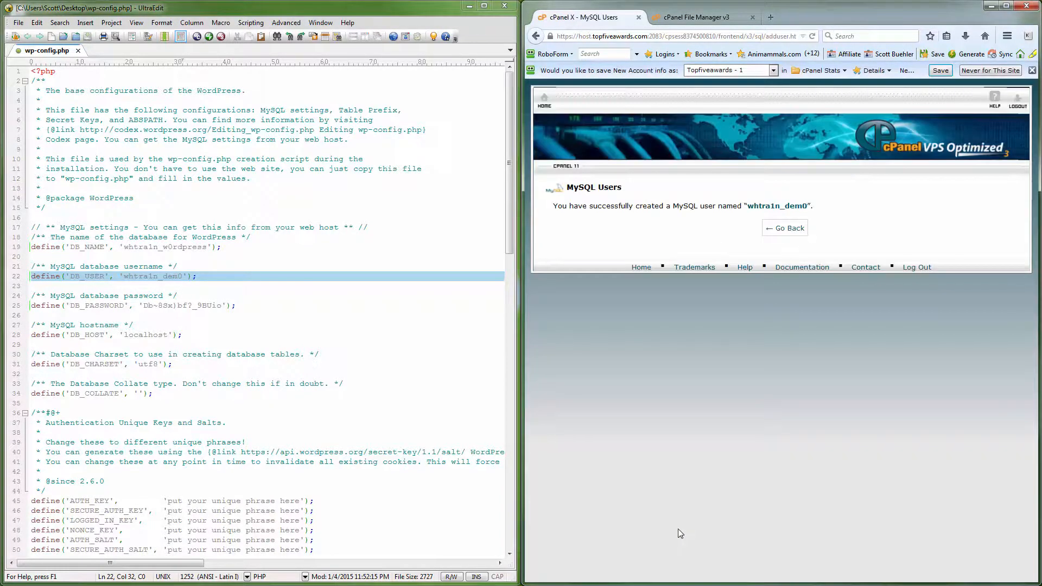
click(804, 229)
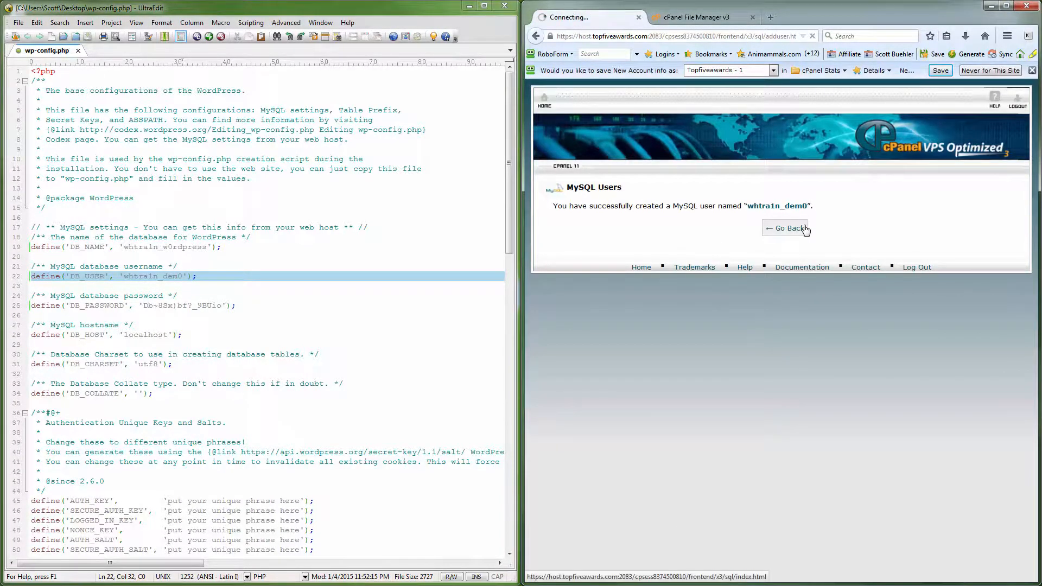
scroll(818, 402, down, 5)
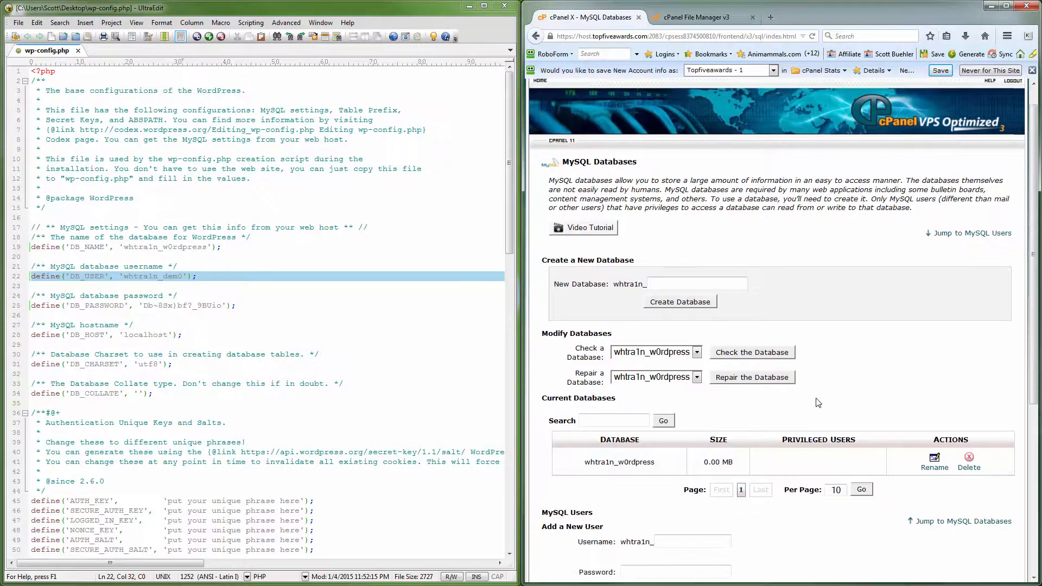
scroll(818, 402, down, 2)
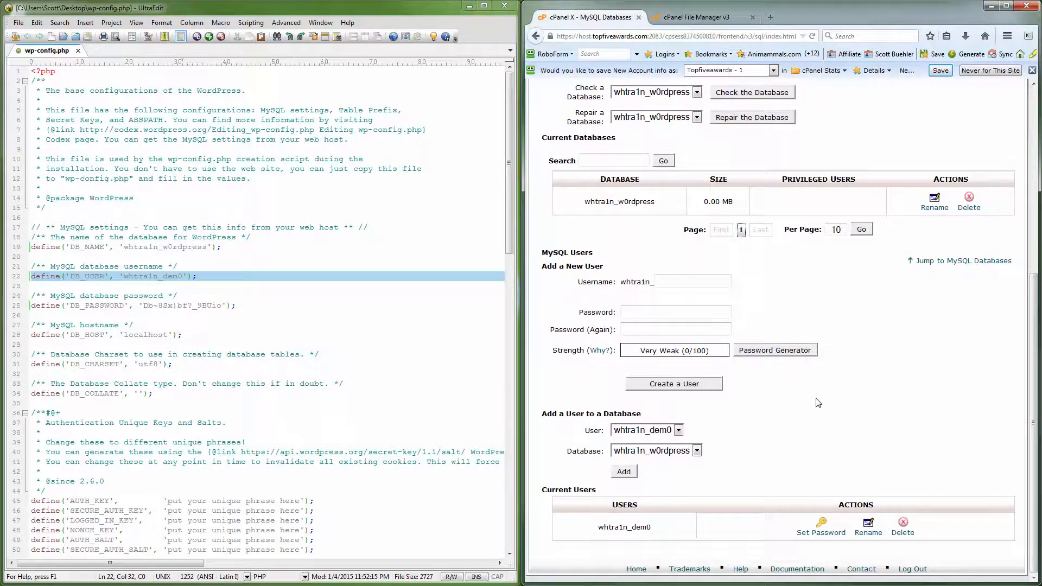
drag(542, 414, 641, 415)
click(689, 418)
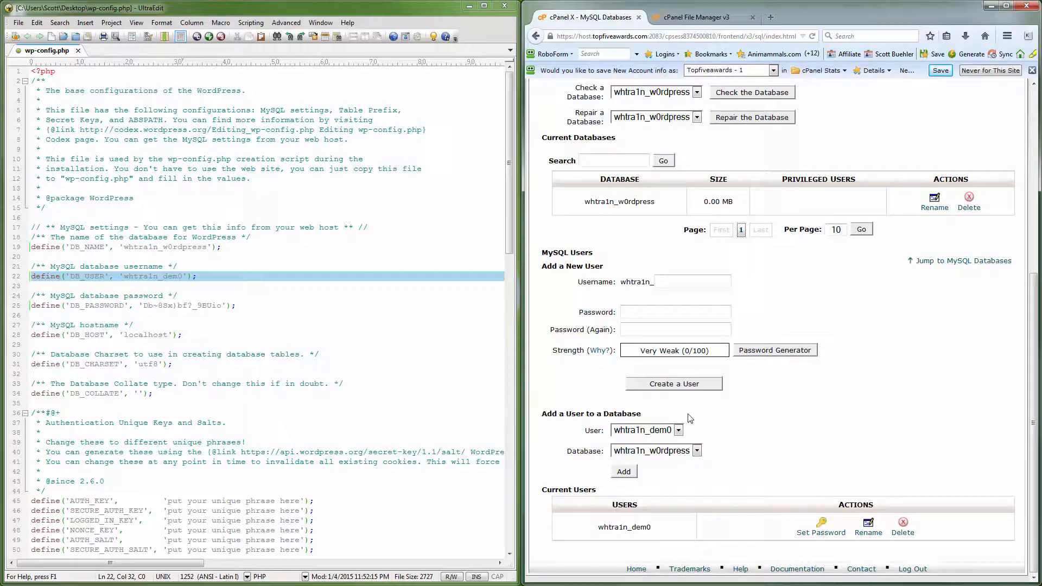
click(625, 473)
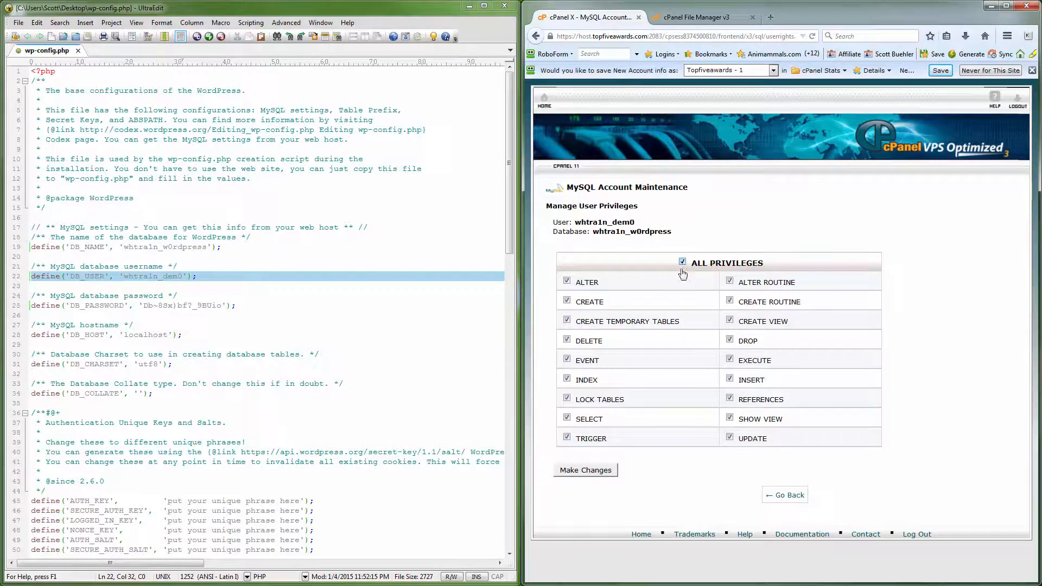
Grant the dem0 user ALL PRIVILEGES on the w0rdpress database and return to the MySQL Databases page
click(580, 471)
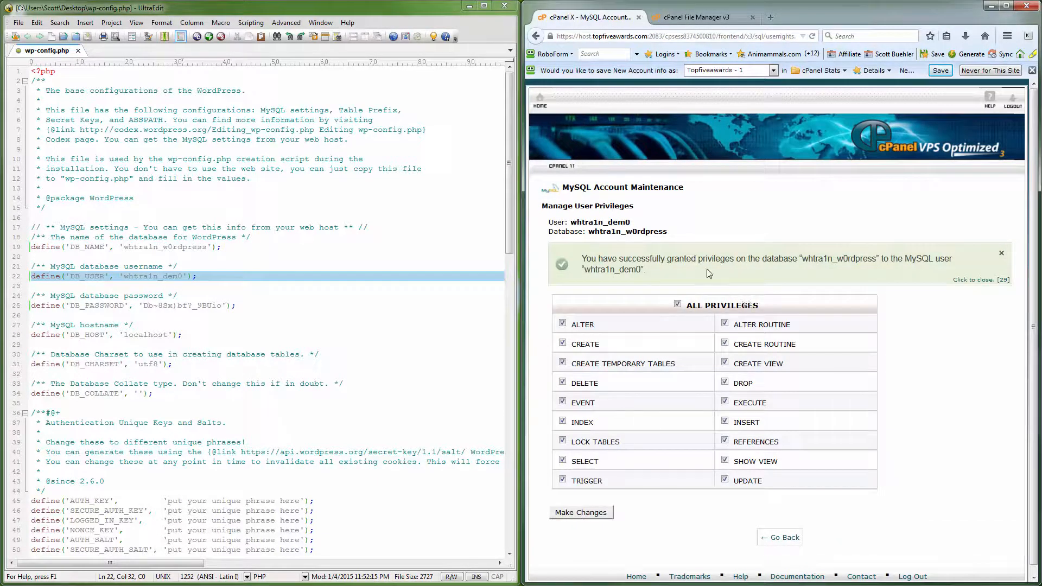
drag(582, 259, 646, 270)
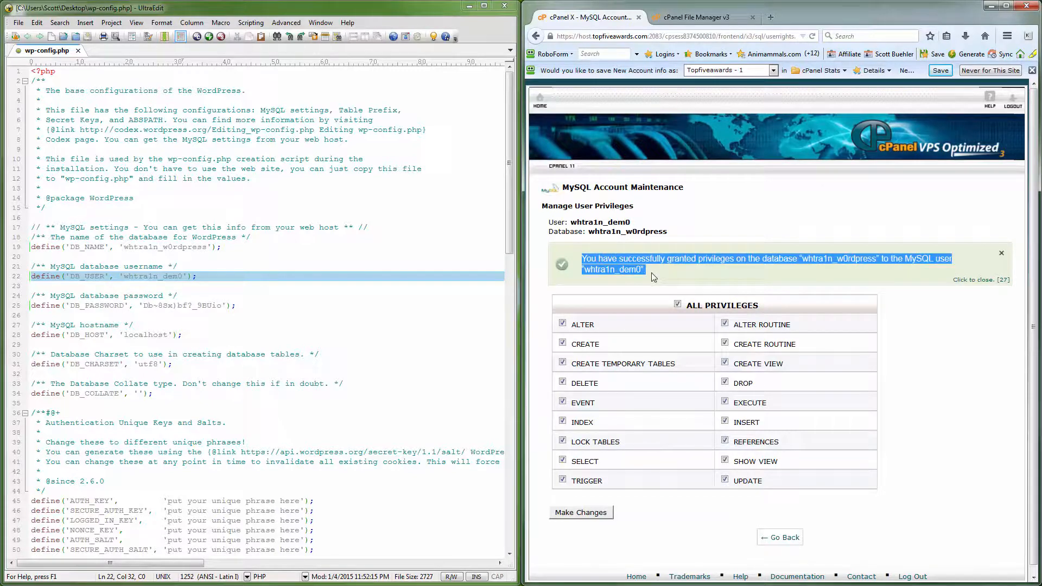
click(776, 538)
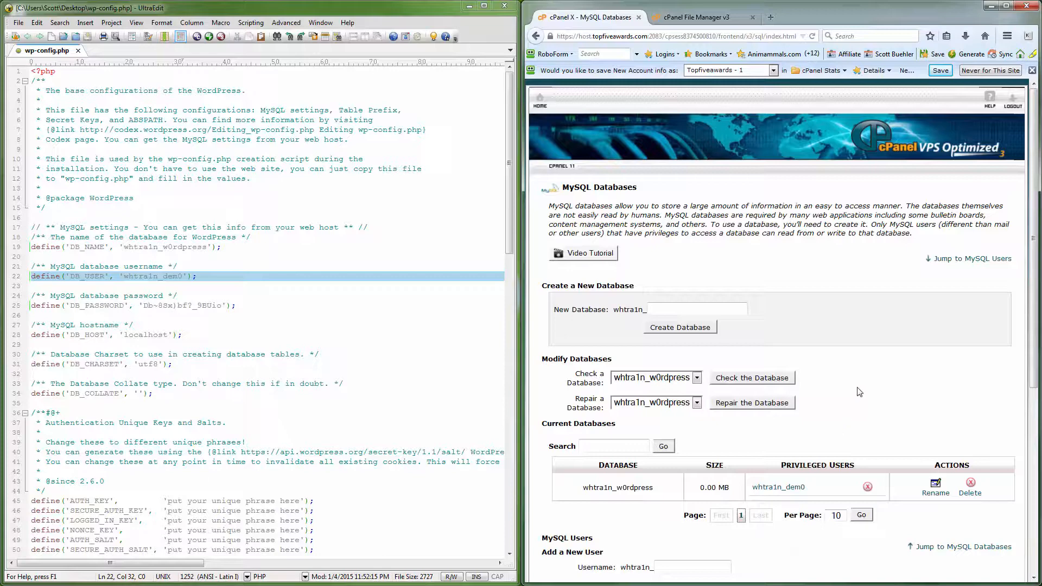
Switch to the cPanel File Manager and delete wp-config-sample.php from public_html
click(673, 19)
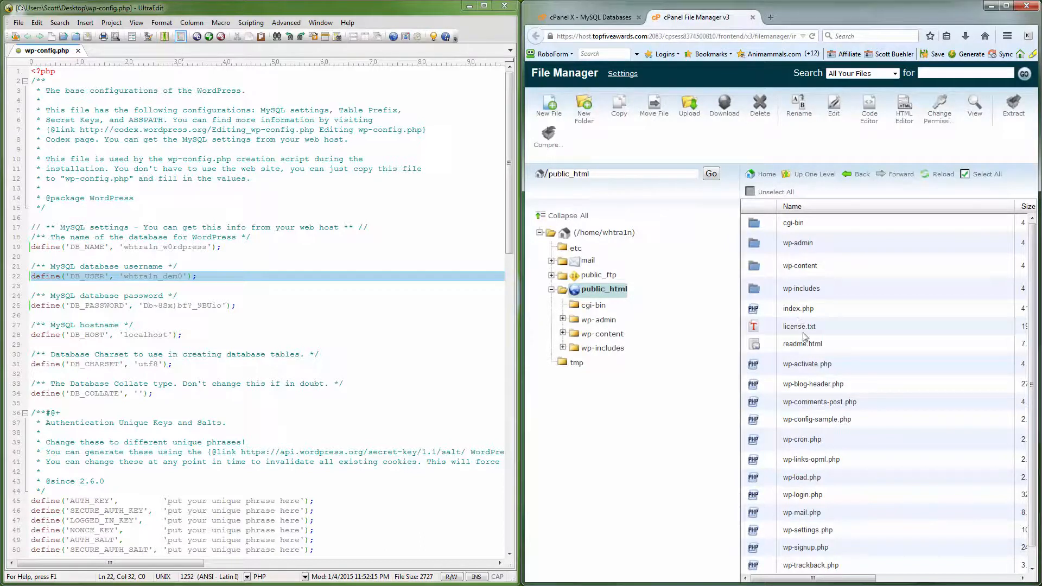
click(857, 425)
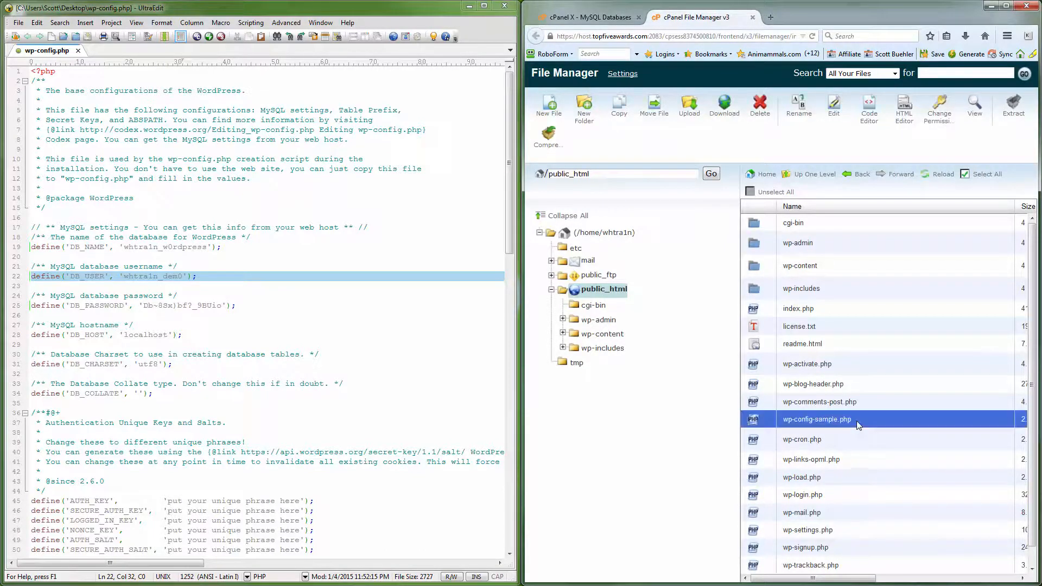
click(760, 109)
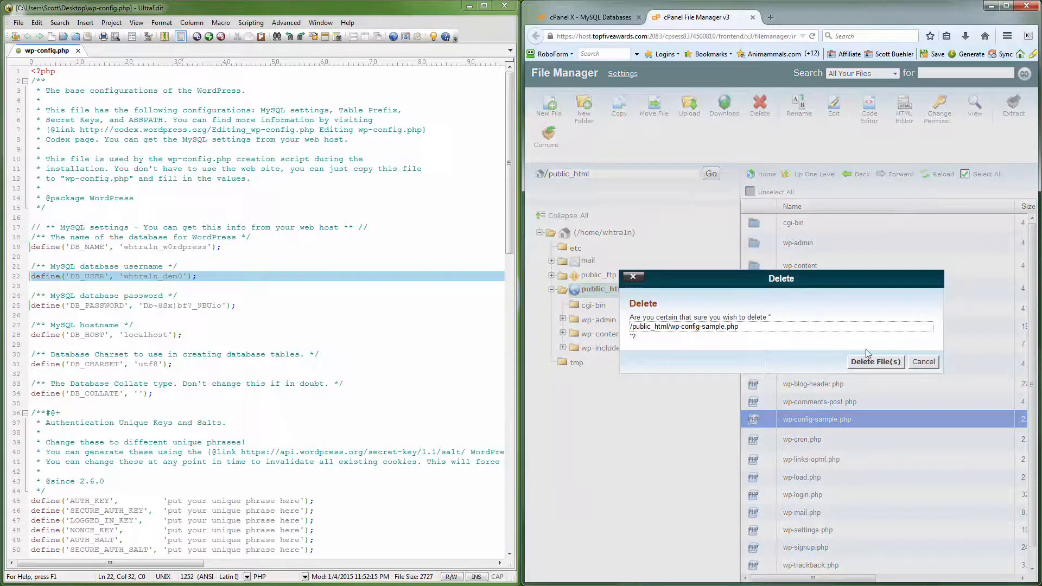
click(874, 362)
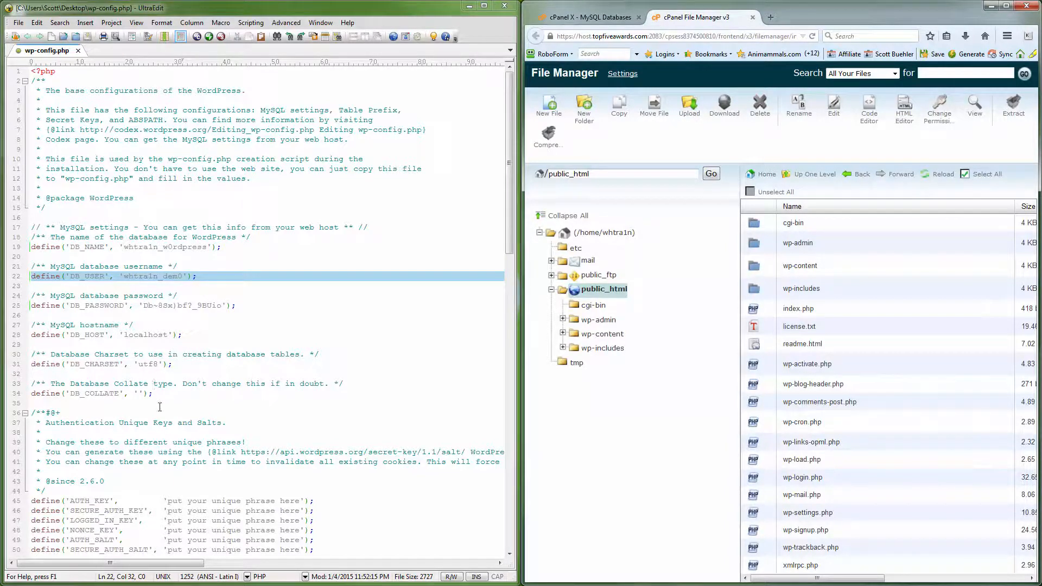
click(219, 461)
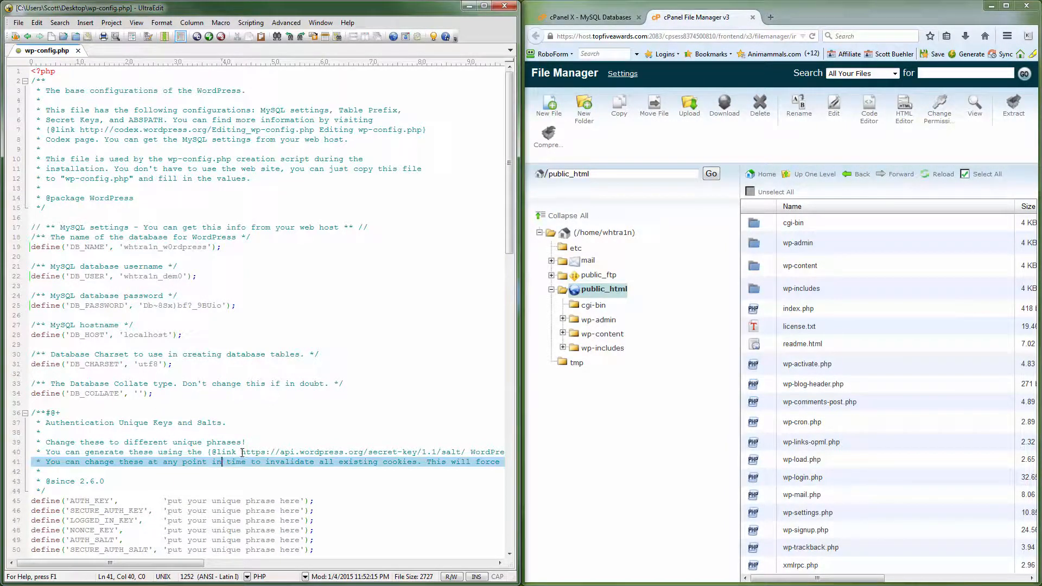
drag(242, 452, 467, 455)
right_click(459, 453)
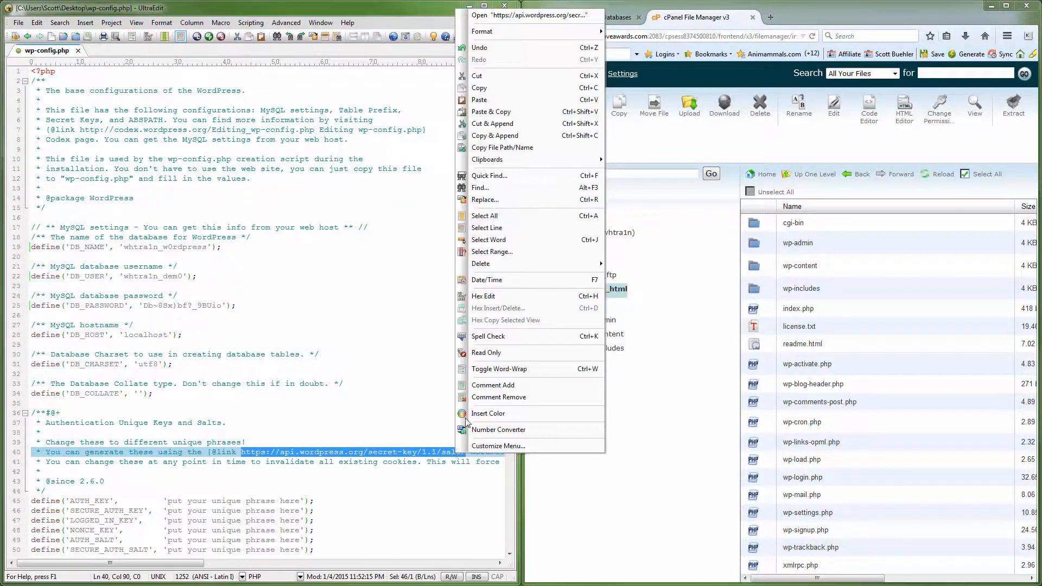
click(505, 92)
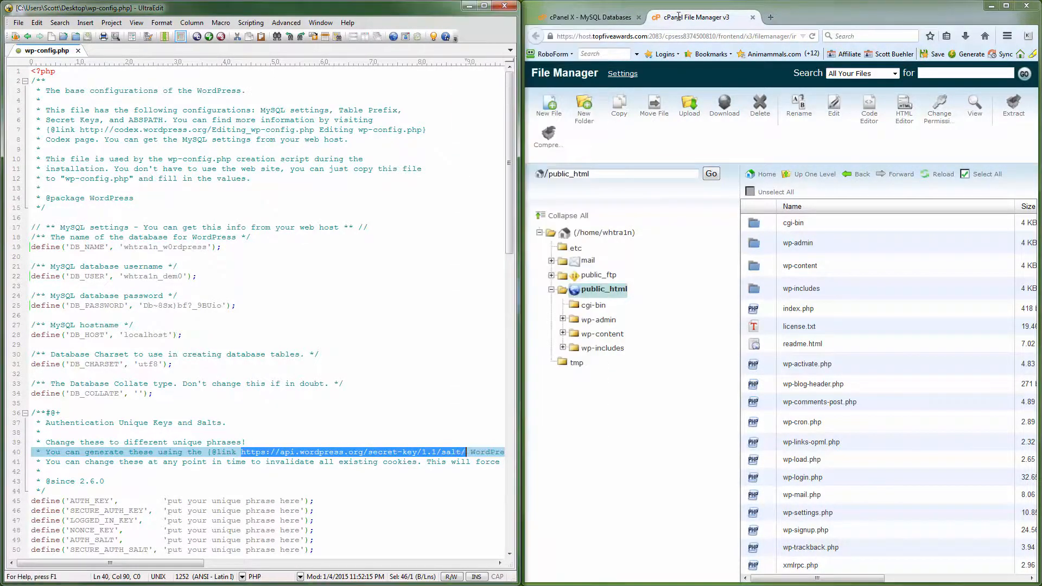
click(770, 18)
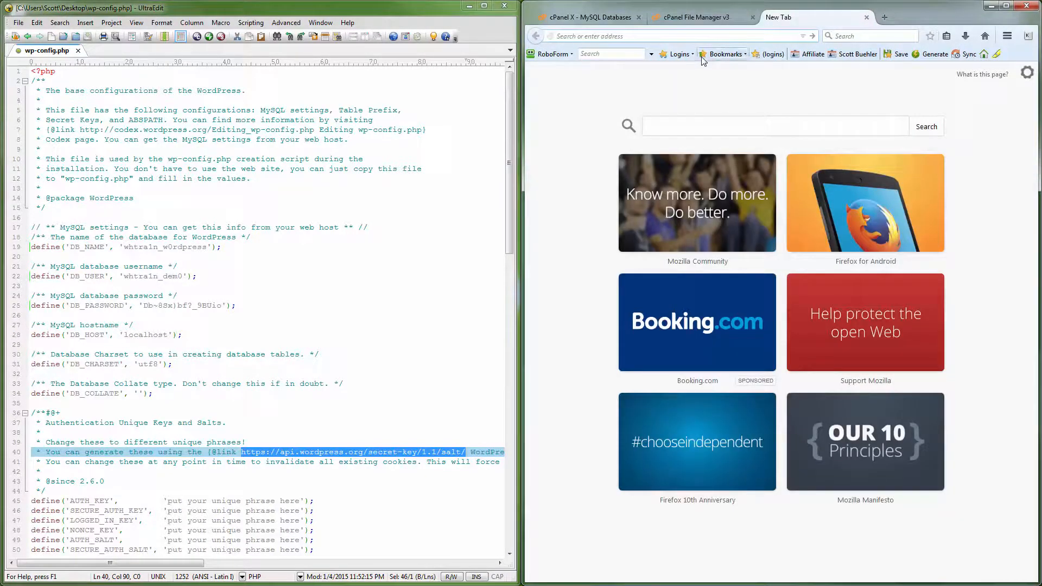
key(ctrl+v)
key(Return)
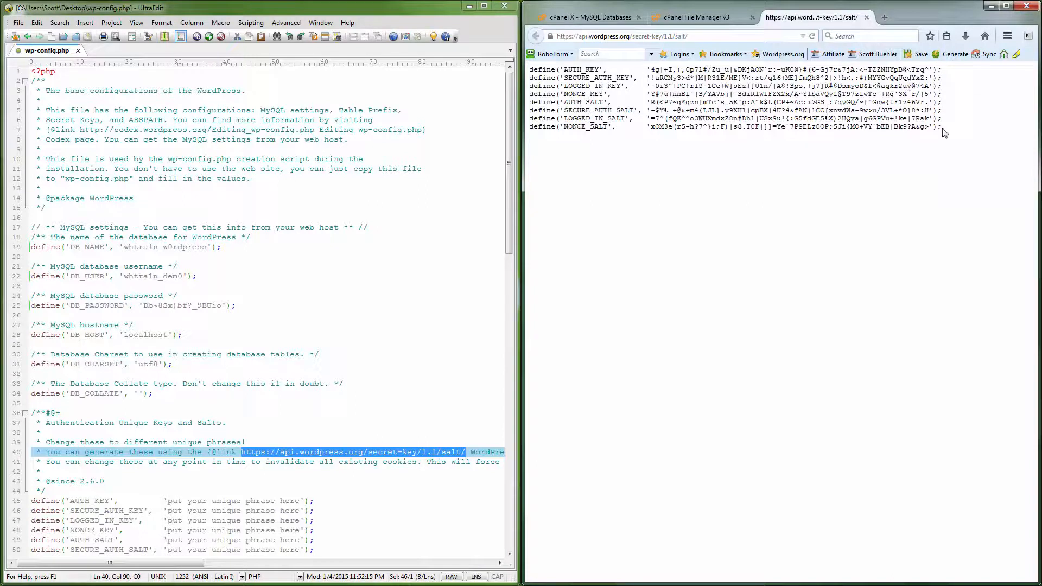
Copy the eight generated key and salt definitions and paste them over the placeholder AUTH_KEY to NONCE_SALT lines in wp-config.php
drag(943, 130, 533, 69)
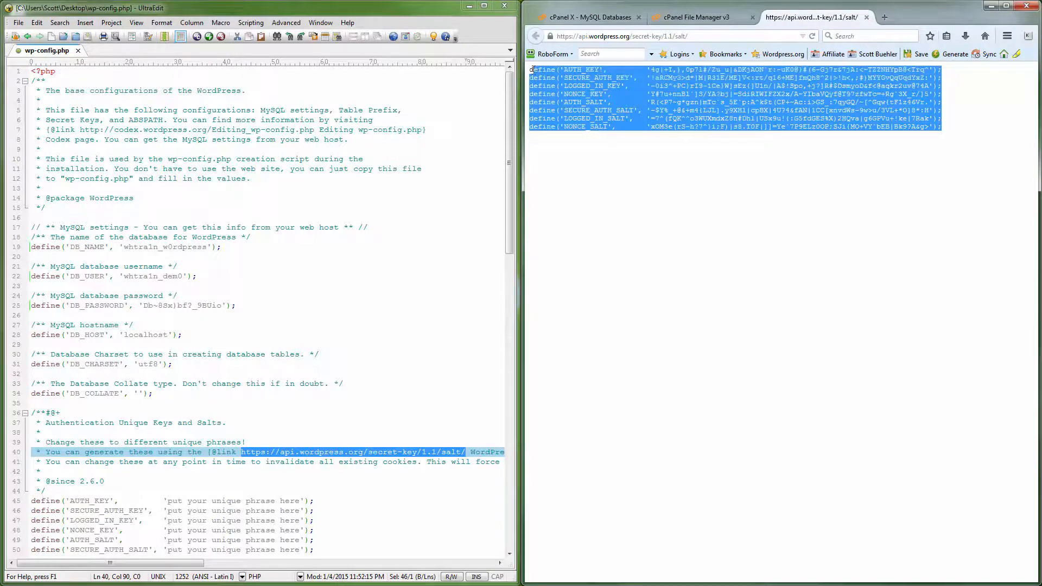
right_click(536, 72)
click(559, 75)
click(230, 498)
scroll(271, 483, down, 4)
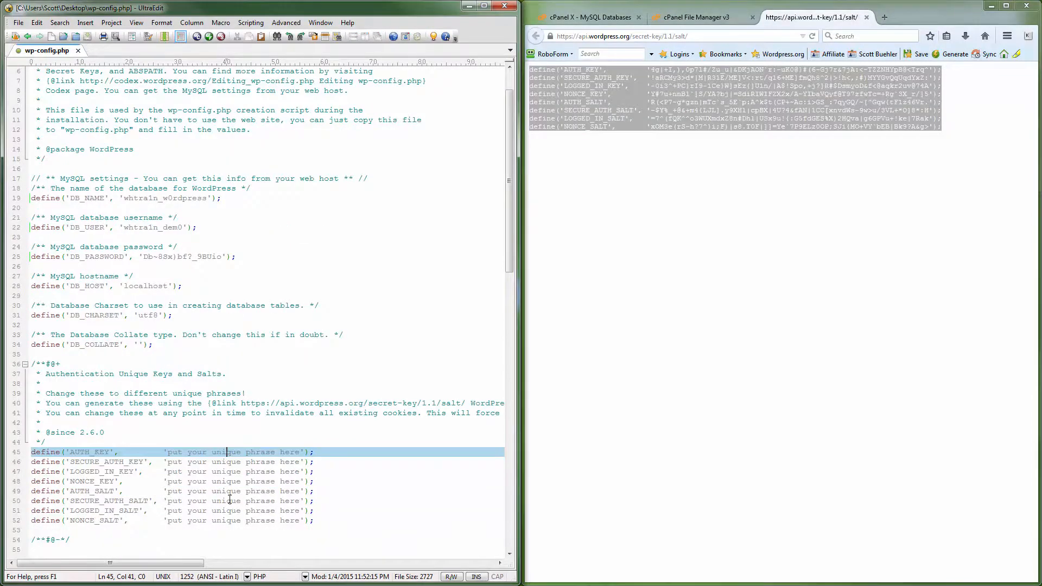
drag(322, 472, 31, 404)
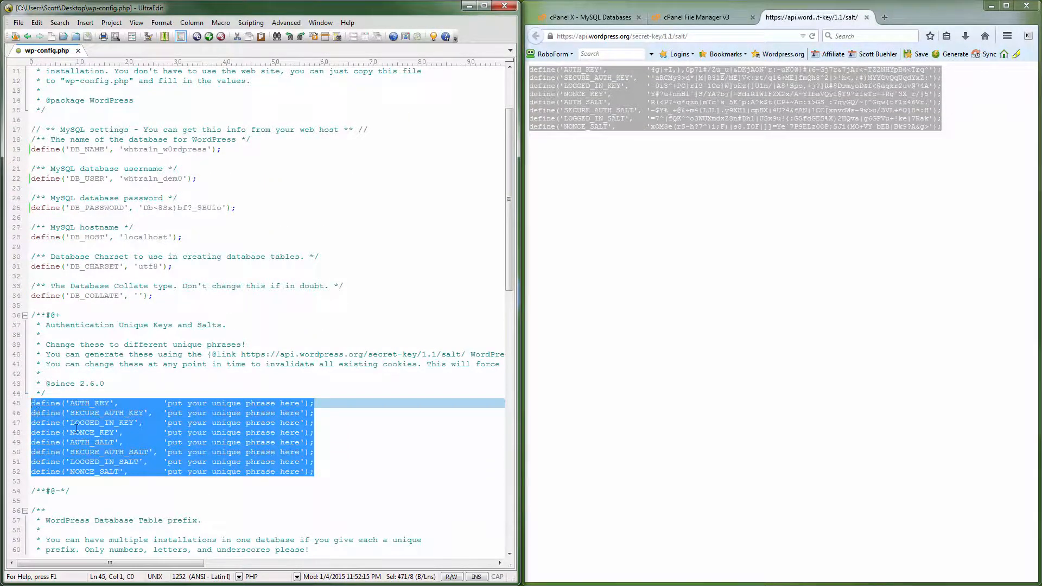
key(ctrl+v)
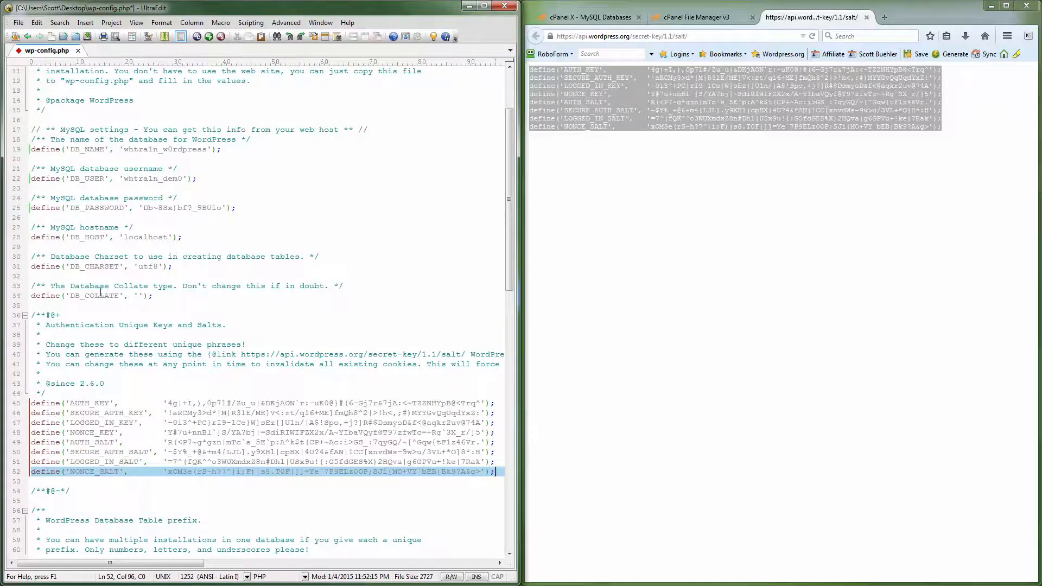
Save wp-config.php and close the text editor
click(19, 23)
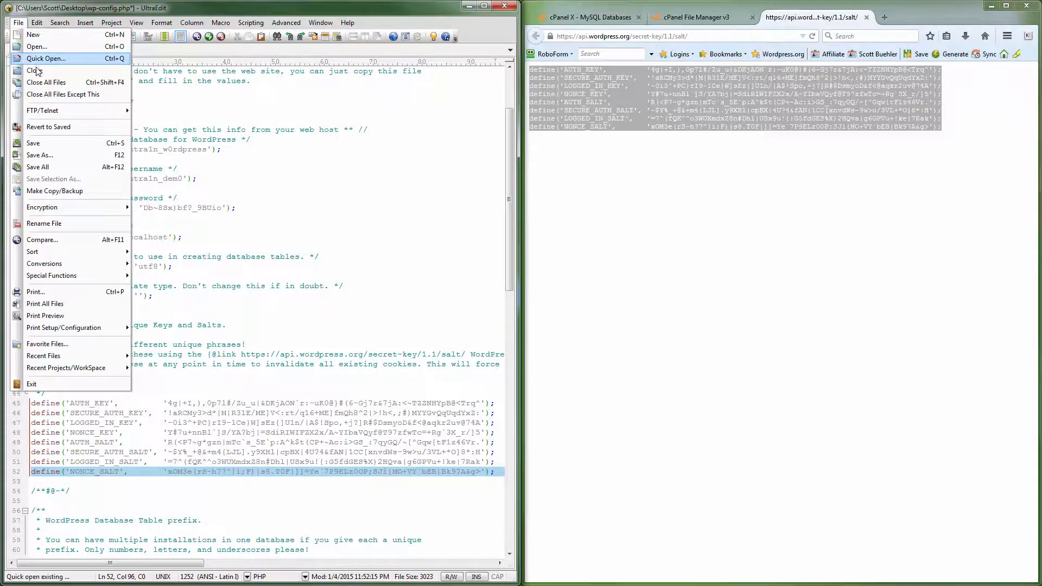
click(34, 142)
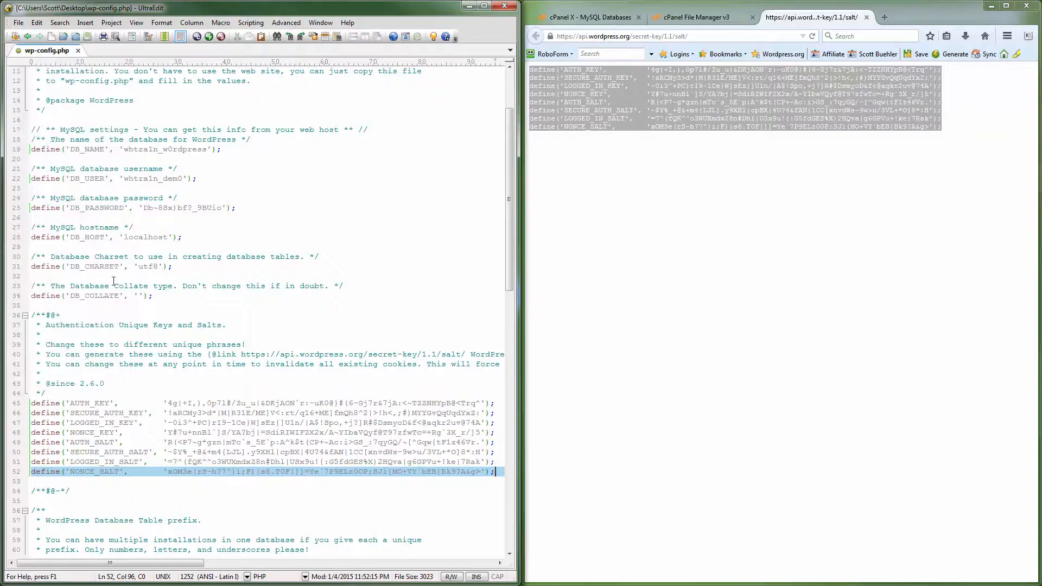
click(156, 327)
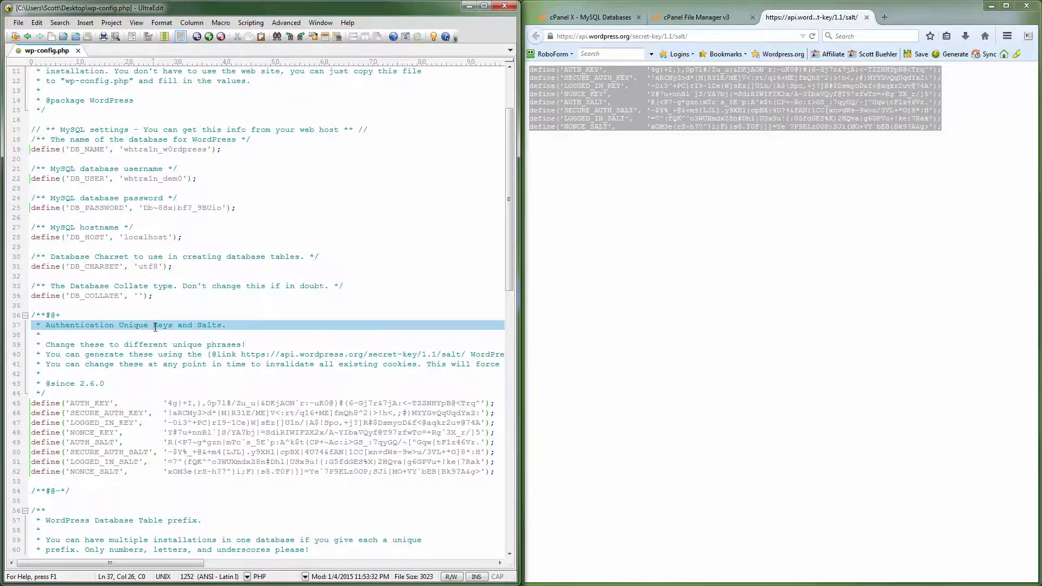
scroll(156, 327, up, 3)
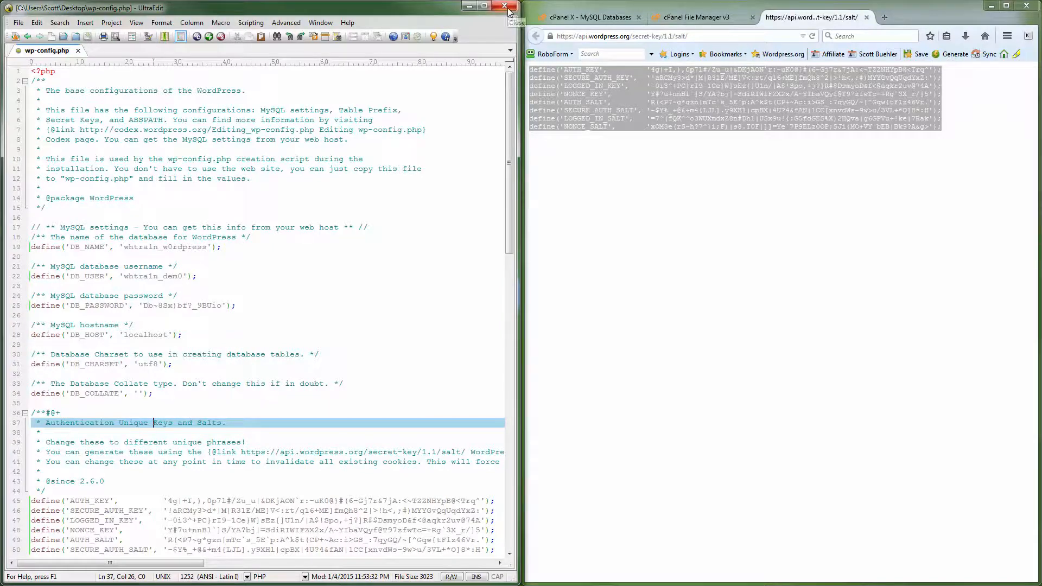
drag(510, 7, 509, 10)
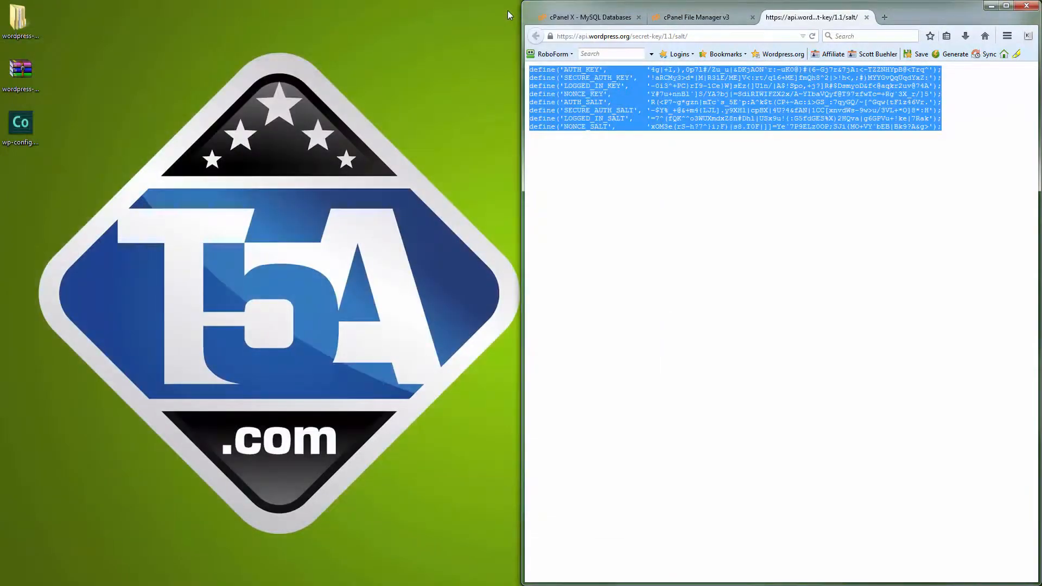
Widen the browser window and close the secret-key page to return to the cPanel File Manager
click(678, 167)
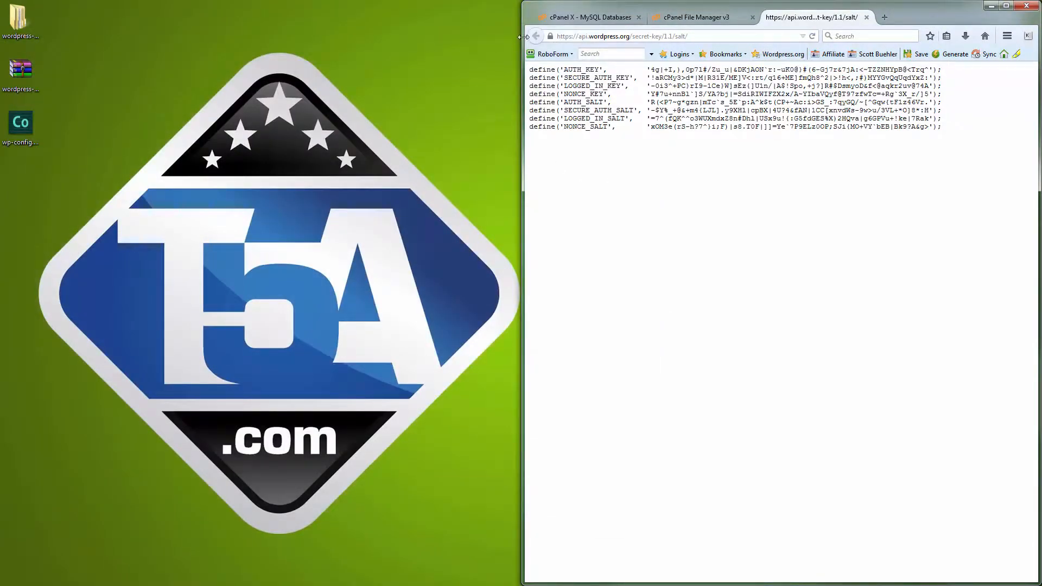
drag(523, 40, 63, 28)
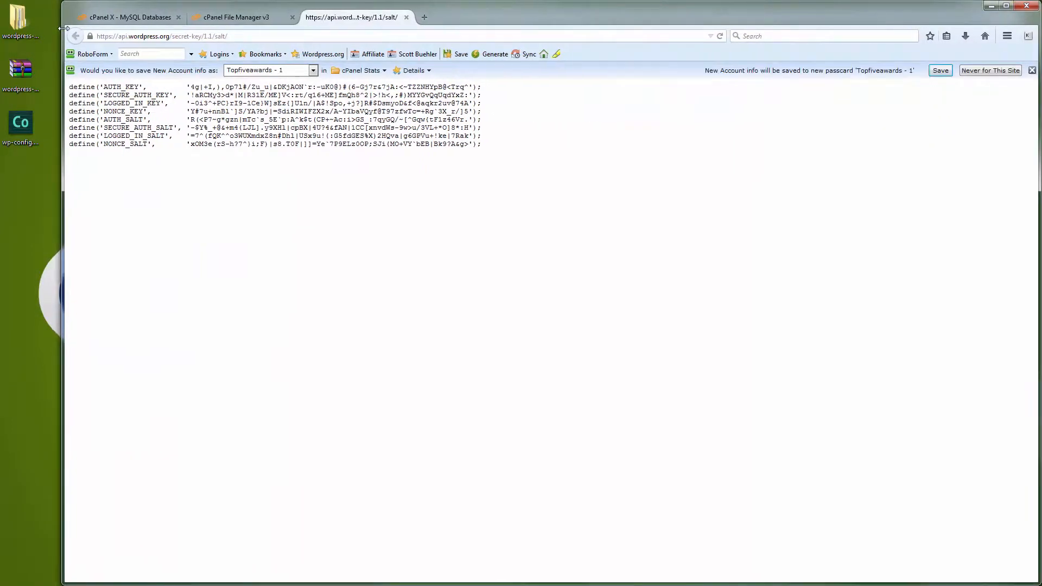
click(406, 17)
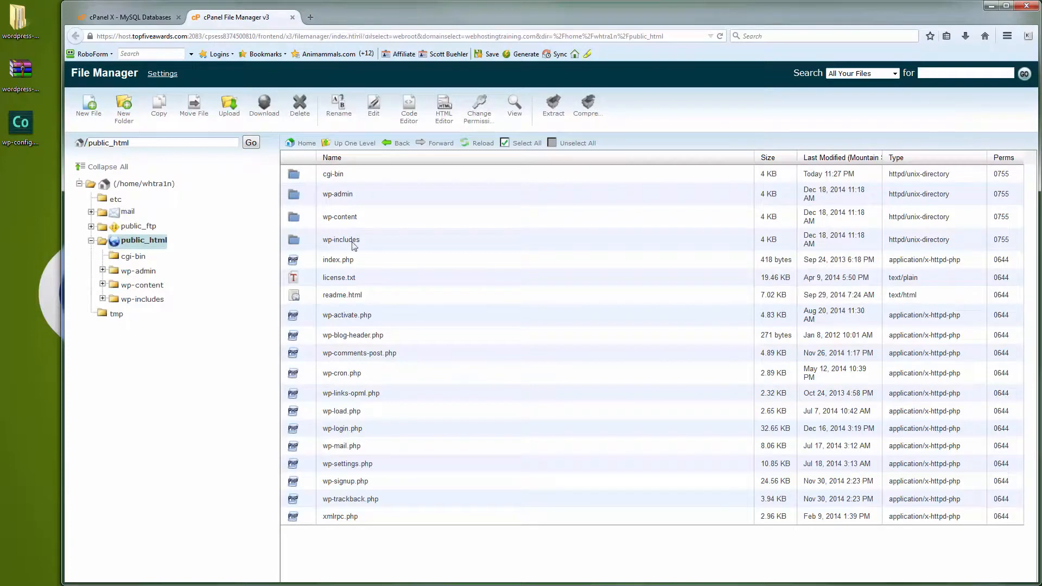
Upload wp-config.php from the Desktop to public_html and reload the File Manager listing
click(228, 113)
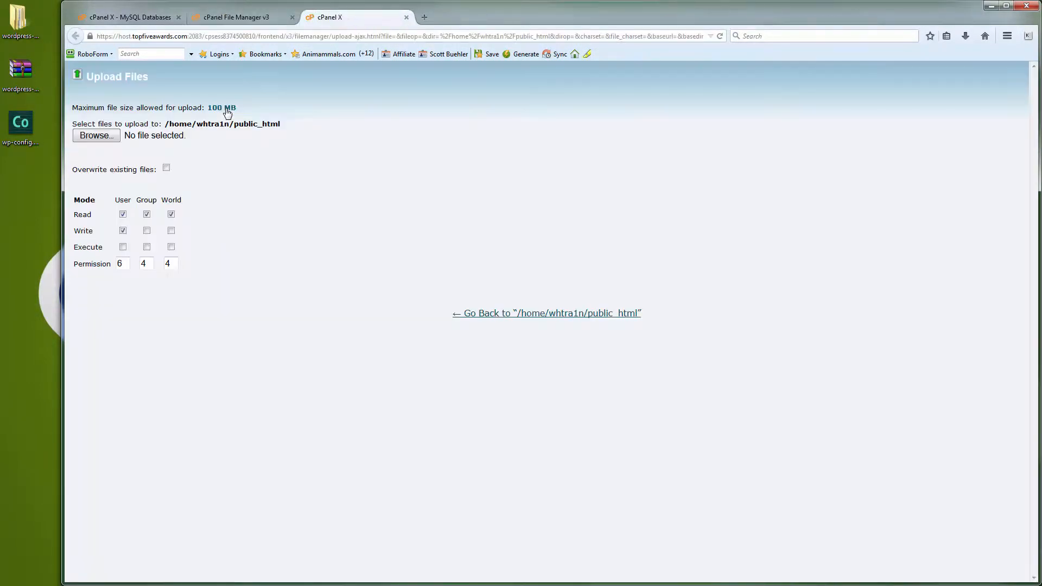
click(98, 136)
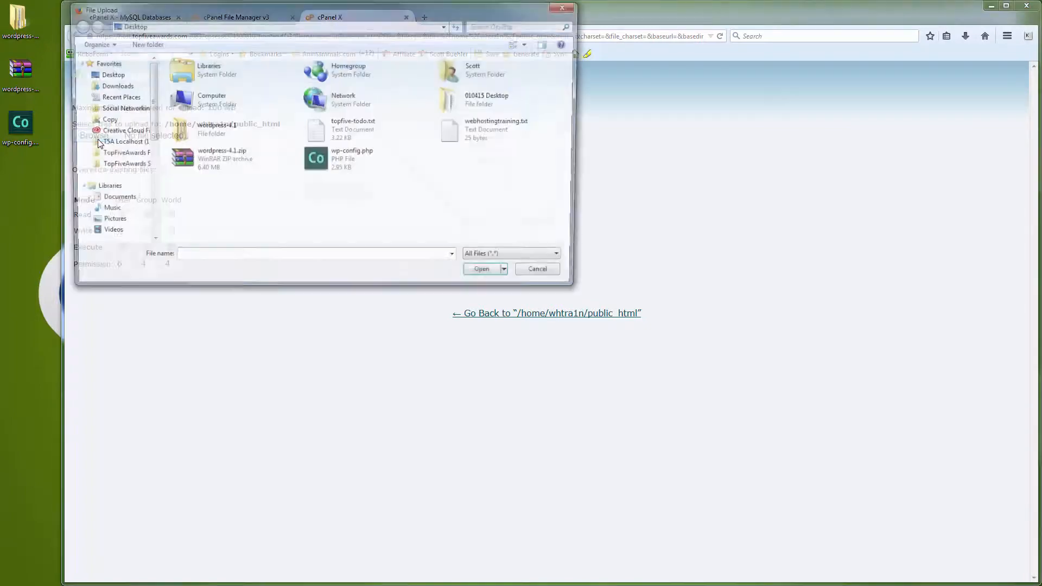
click(340, 160)
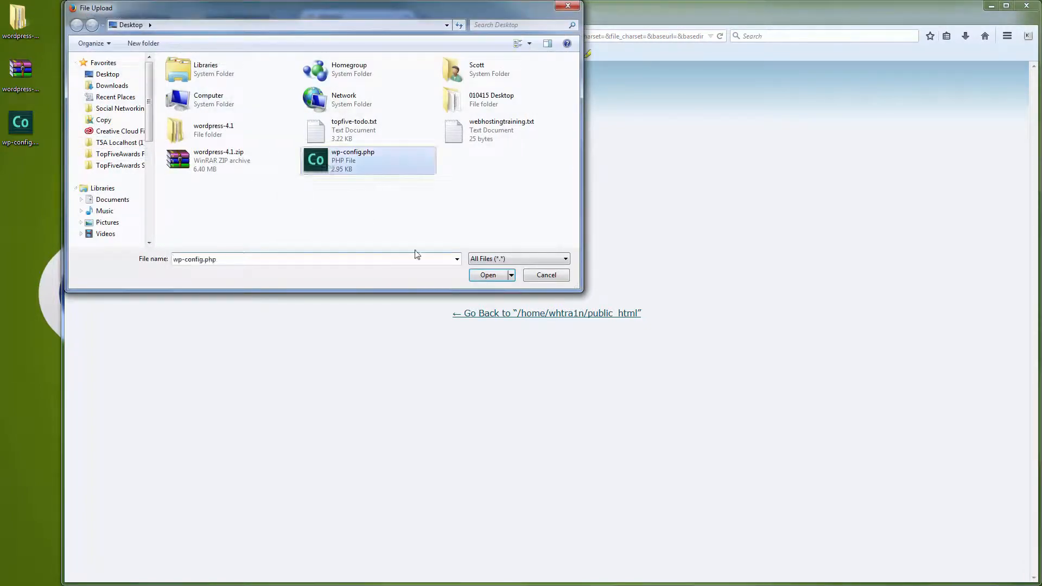
click(489, 276)
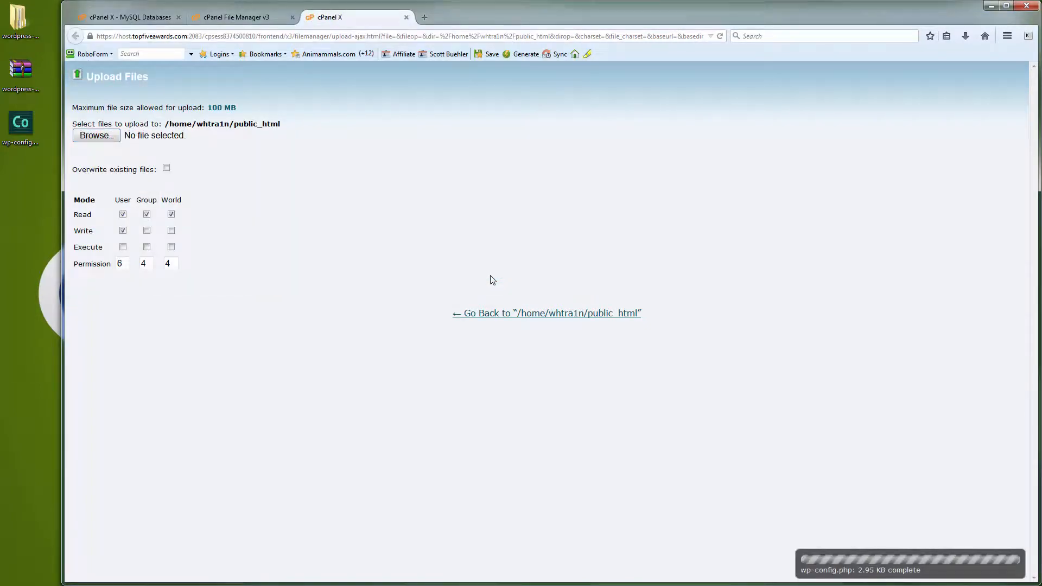
click(406, 17)
click(475, 143)
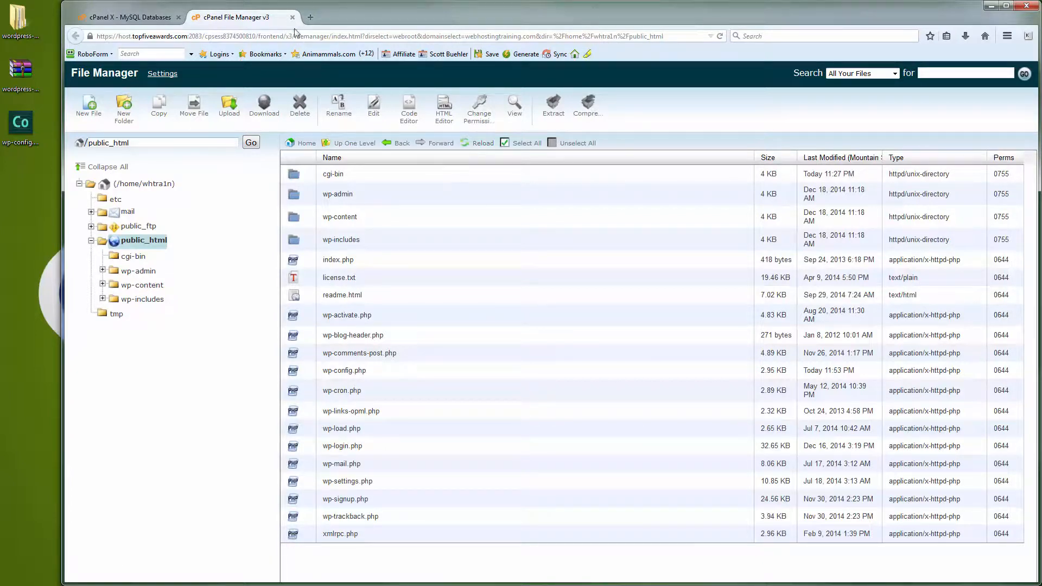
Open webhostingtraining.com in a new browser tab to start the WordPress installation
click(309, 17)
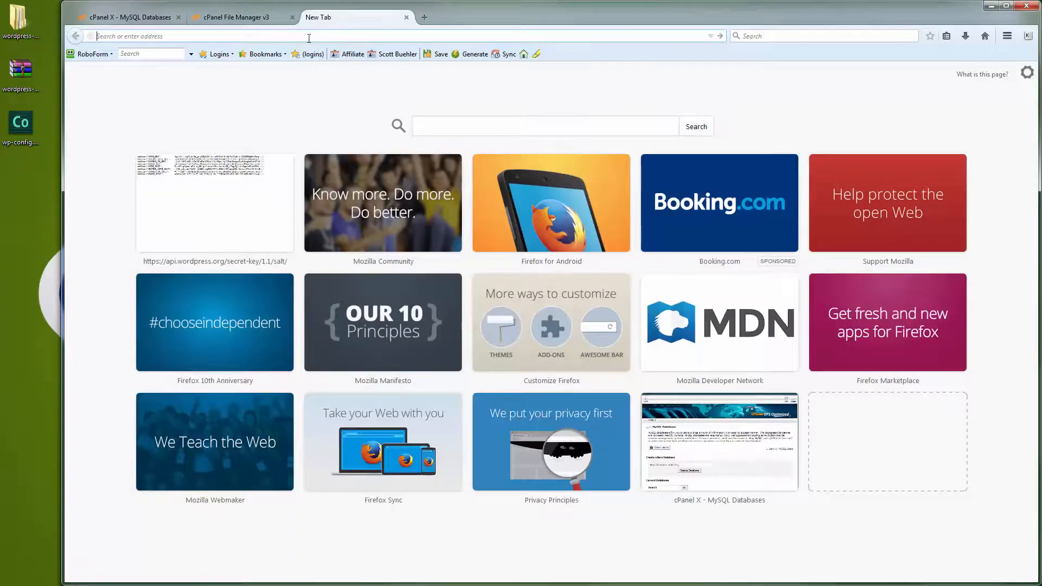
text(webho)
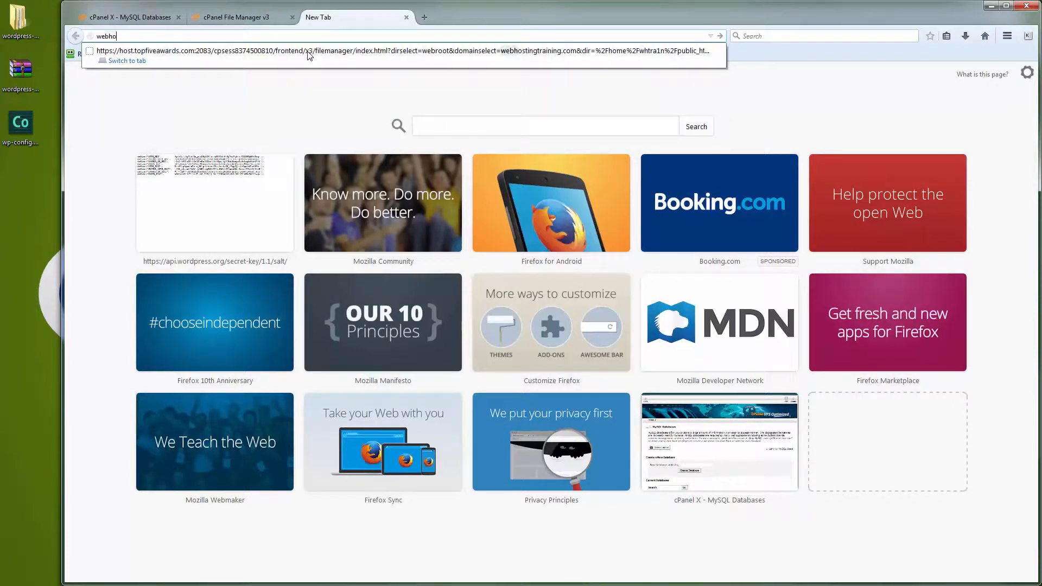
text(stingtraining)
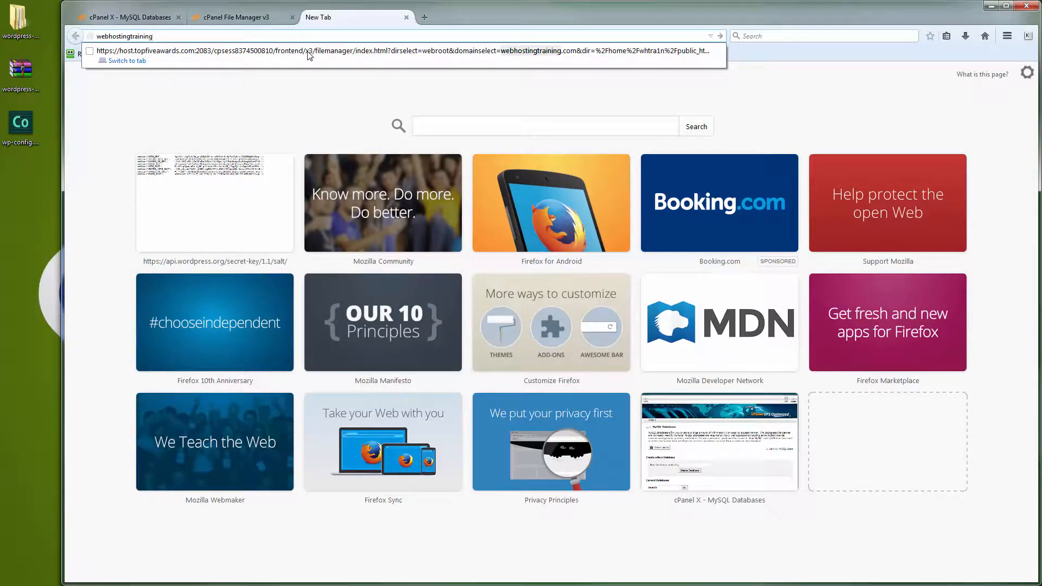
key(ctrl+Return)
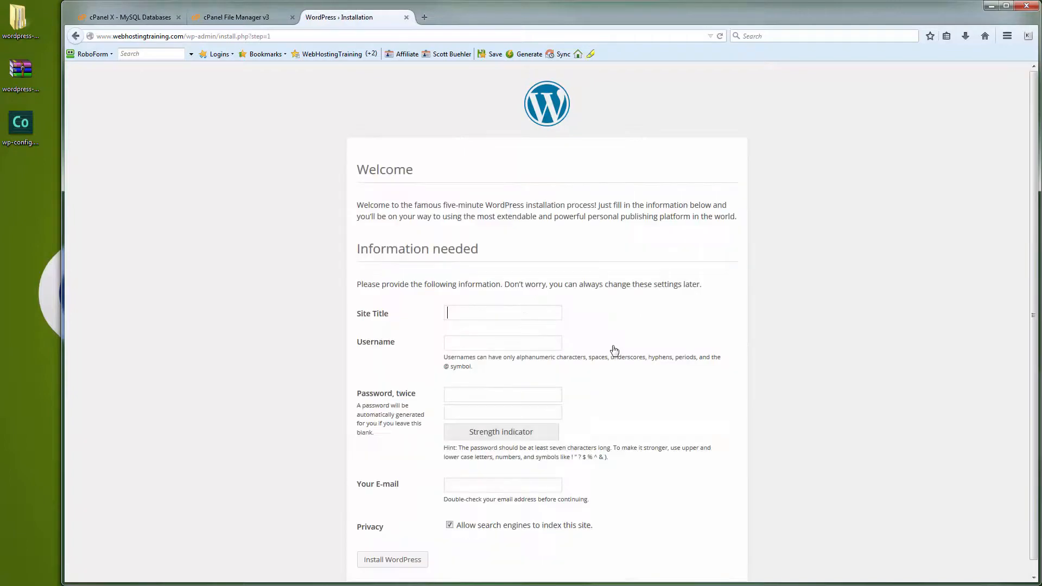
Set the site title to Web Hosting Training and enter the administrator's username
scroll(538, 326, down, 1)
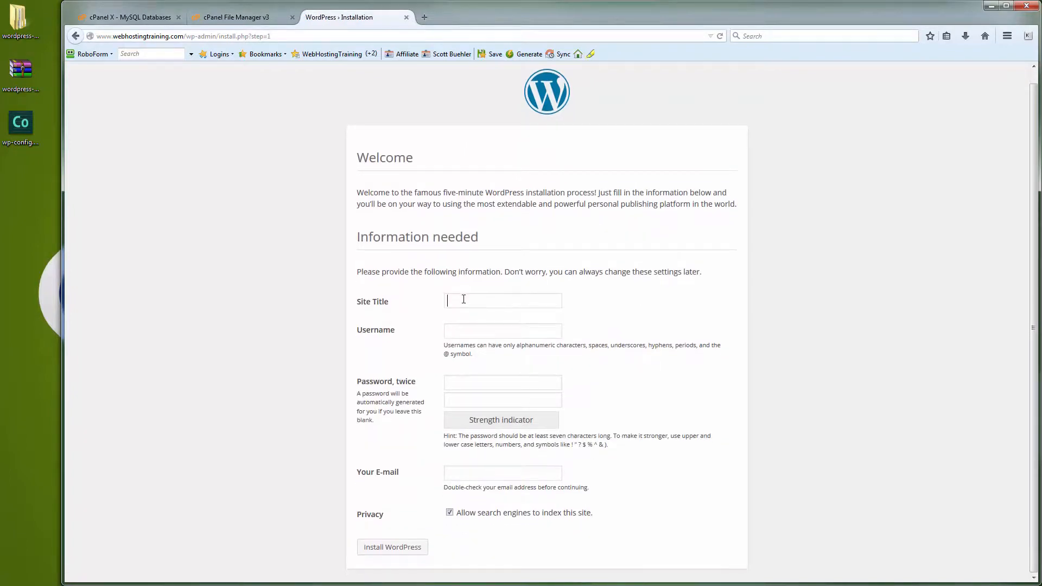
text(Web Hosting Training)
key(Tab)
text(scott)
Generate a new 16-character password, enter it in both password fields, and fill in the administrator's e-mail address
key(Tab)
text(••••••••)
key(Tab)
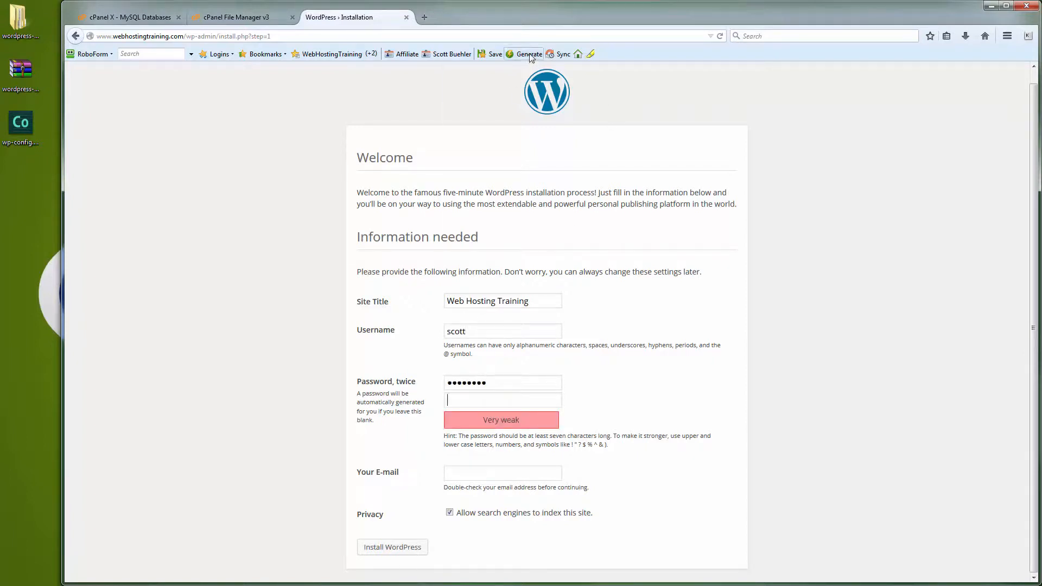
click(530, 56)
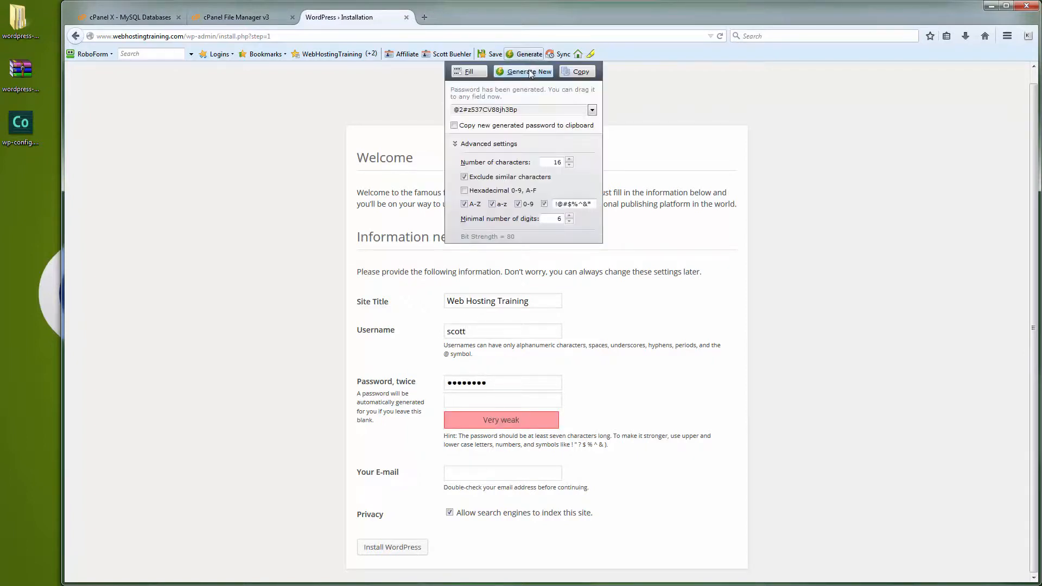
click(531, 72)
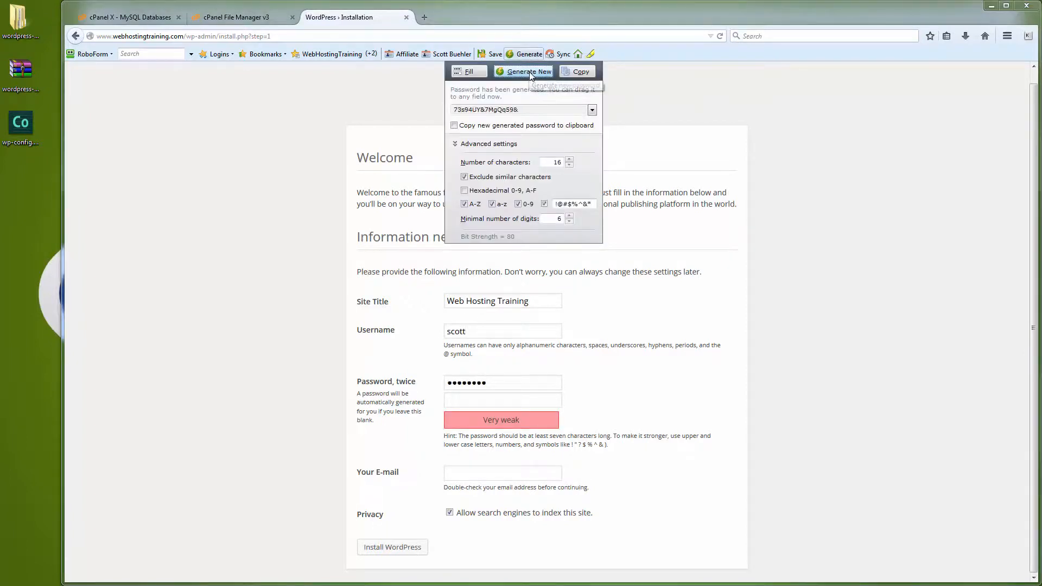
click(573, 73)
double_click(464, 384)
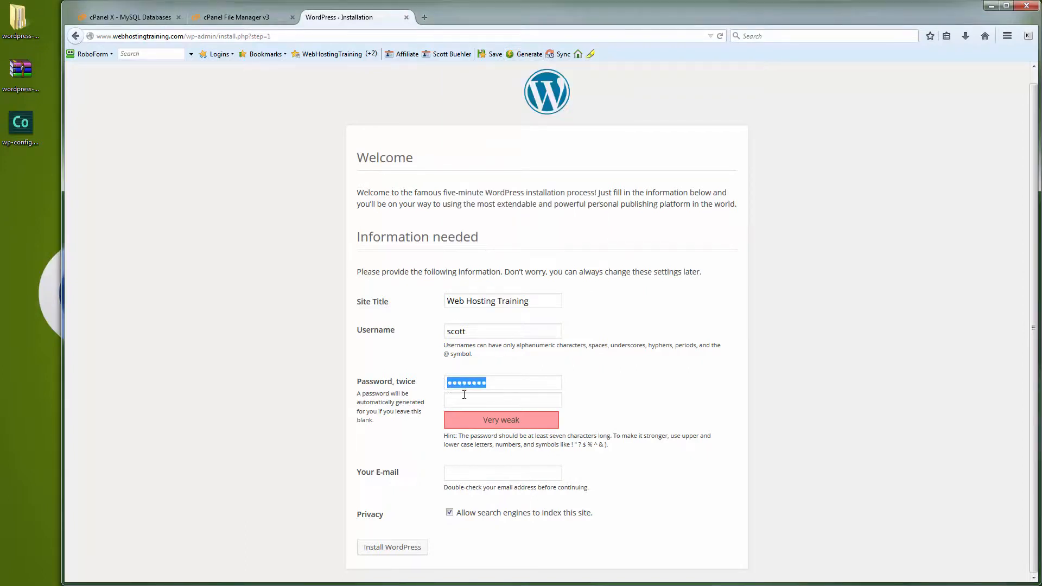
key(ctrl+v)
key(ctrl+v)
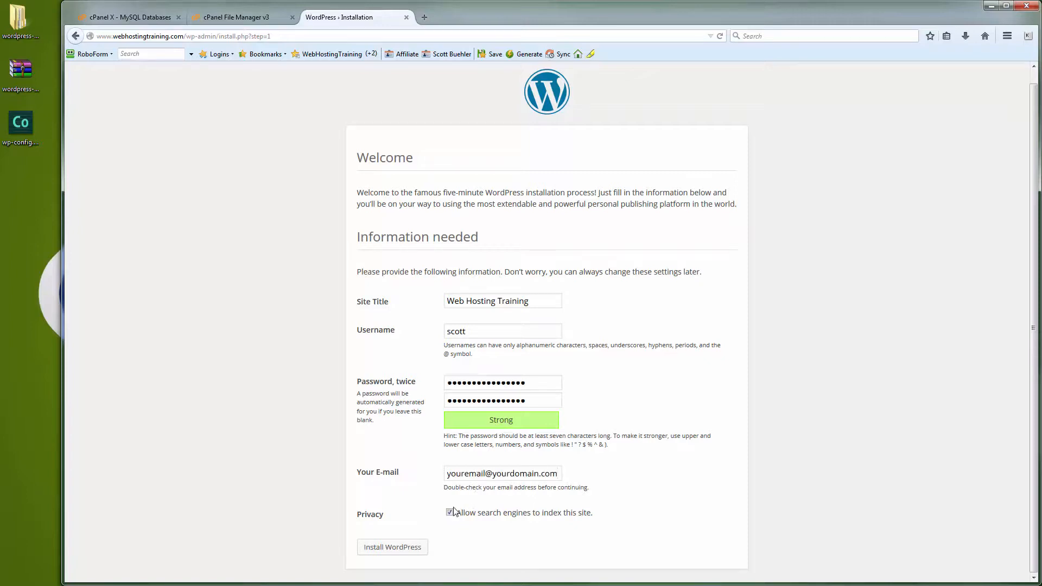
Install WordPress, dismiss the offer to save the account, and go to the login page
click(403, 548)
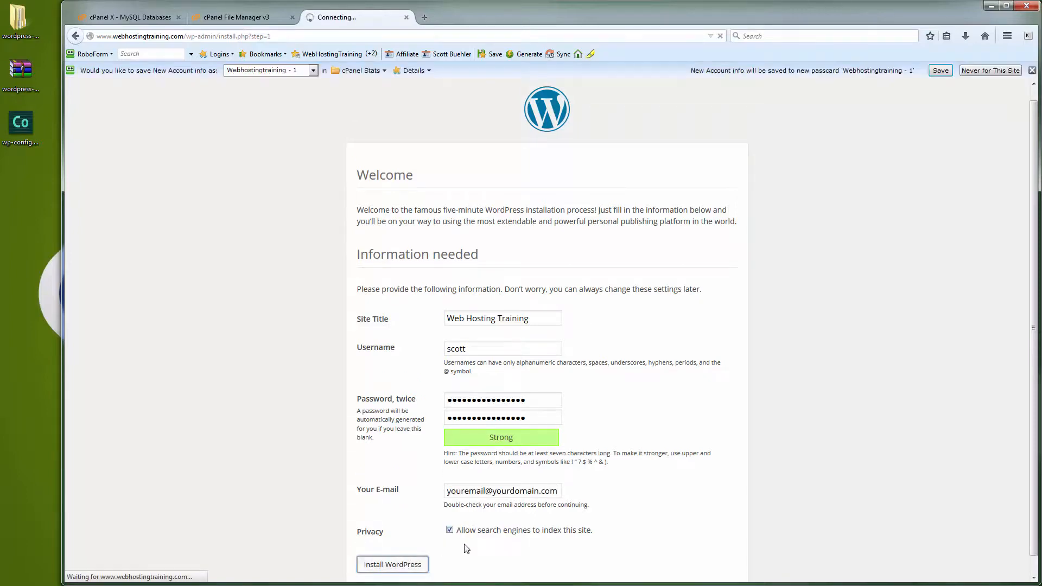
click(1032, 70)
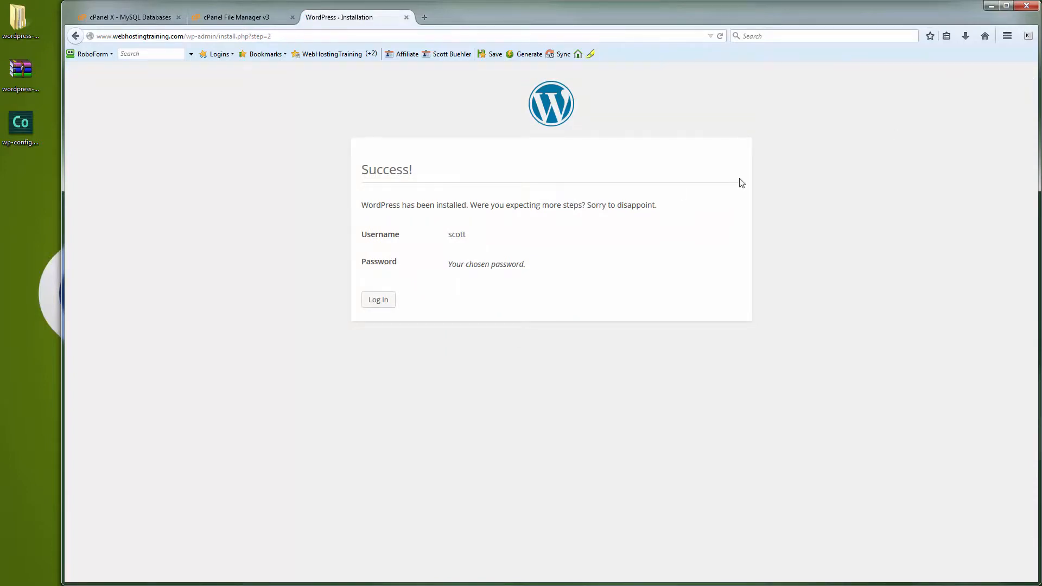
click(378, 299)
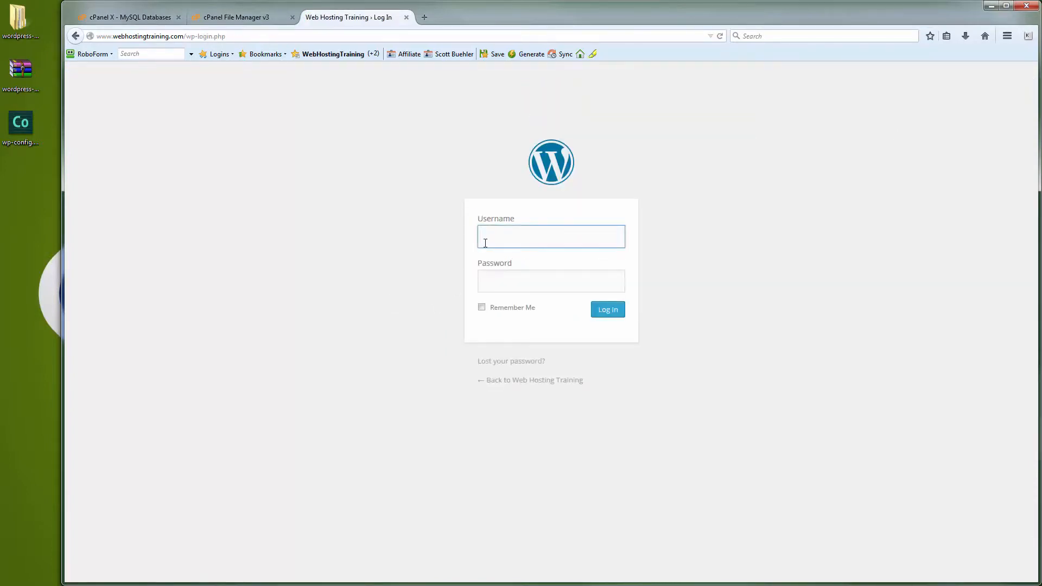
Log in to WordPress with the administrator's username and account password, enabling Remember Me
text(scott)
key(Tab)
key(ctrl+v)
click(482, 307)
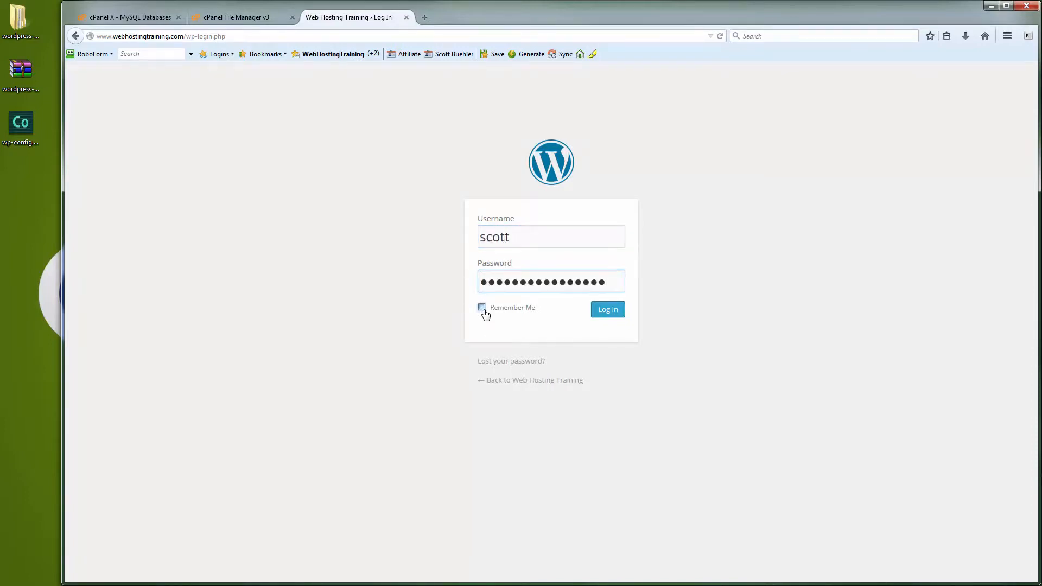
click(608, 314)
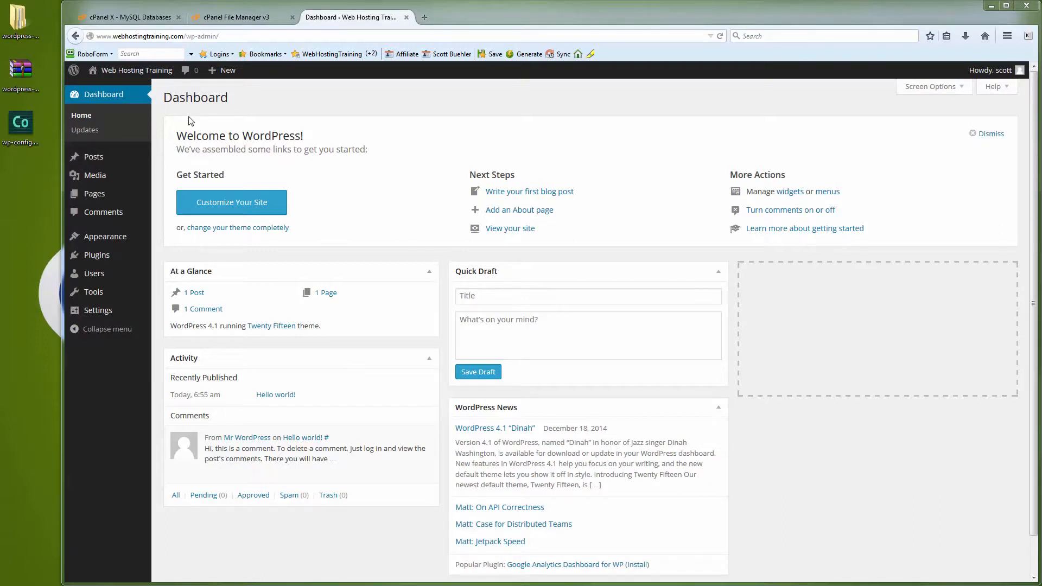
Visit the public front page of the Web Hosting Training site from the dashboard
mouse_move(138, 72)
click(108, 92)
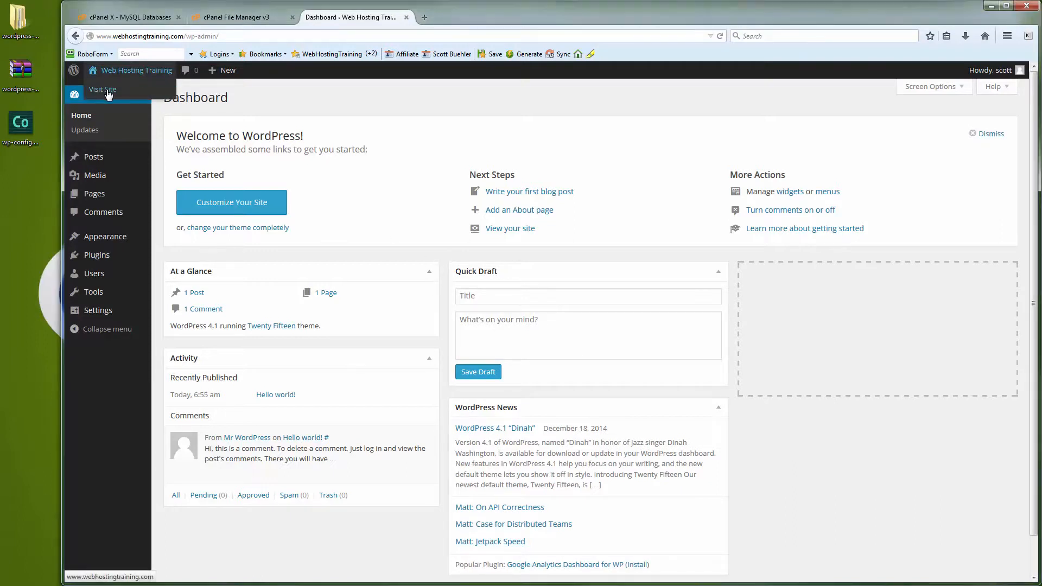